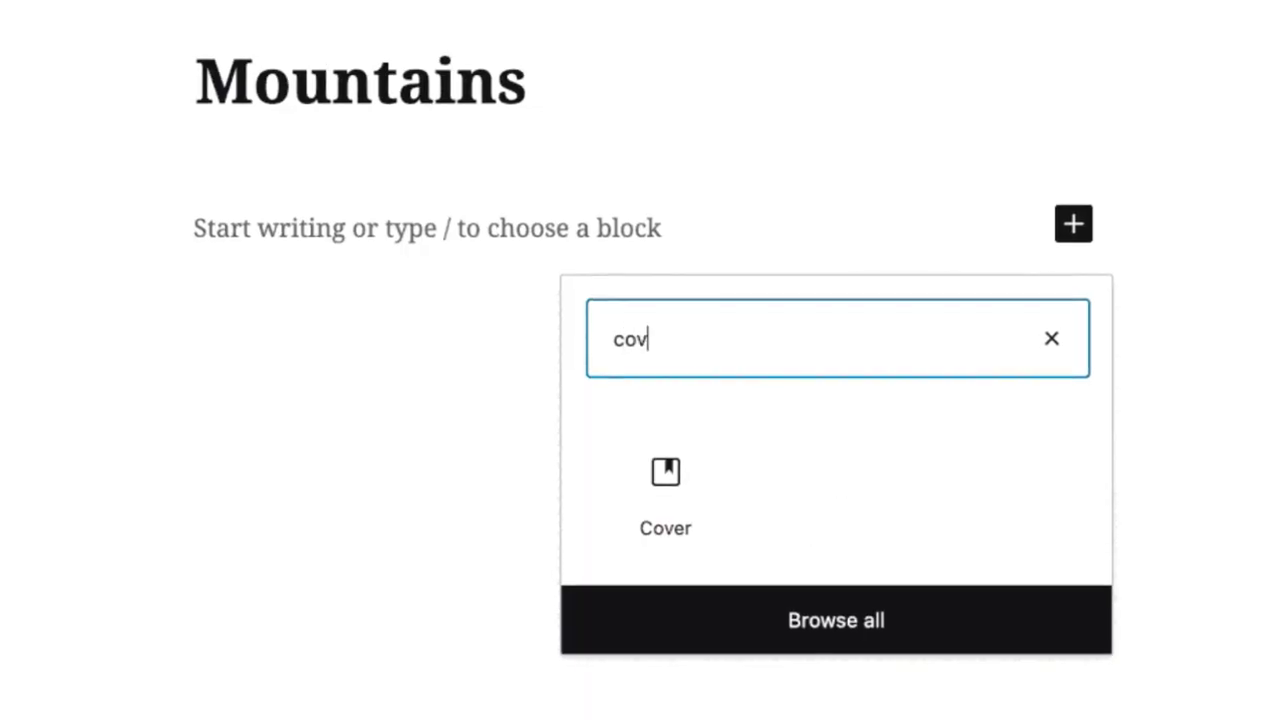
Search the block inserter for "cover" and add a Cover block below the Mountains title
{"action": "type", "text": "er"}
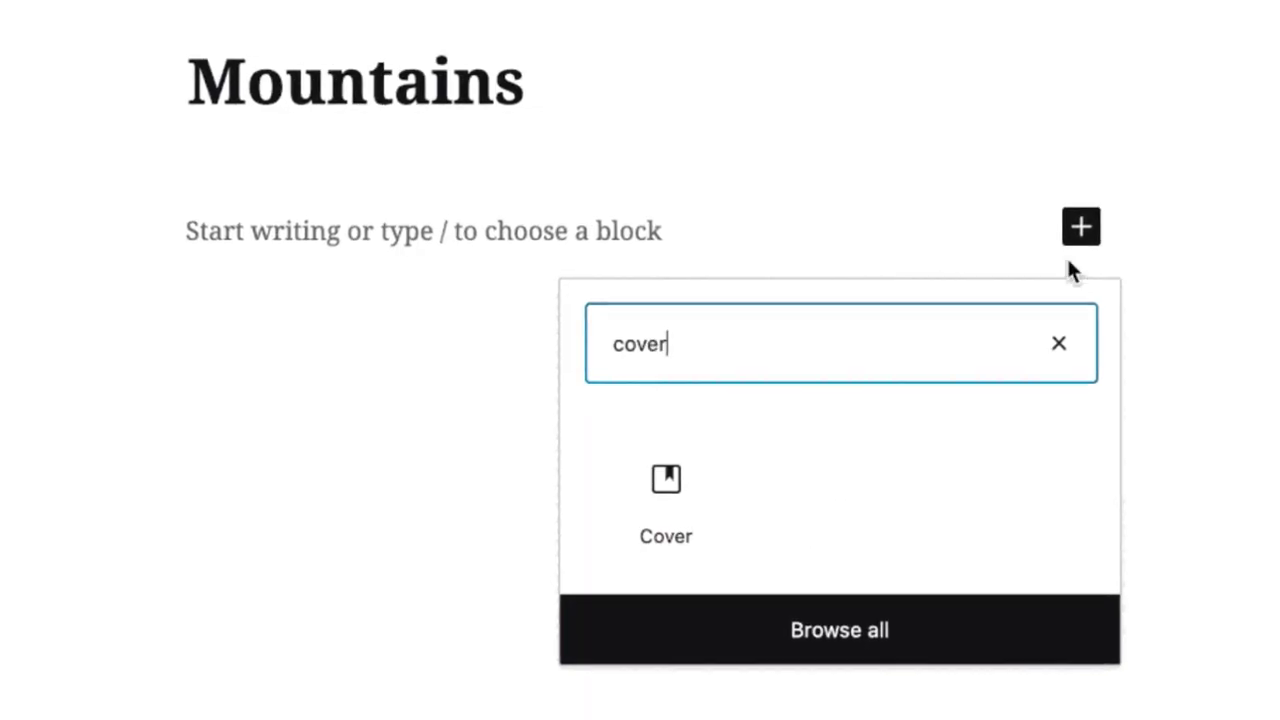
{"action": "left_click", "coordinate": [646, 518]}
{"action": "left_click_drag", "start_coordinate": [1279, 370], "coordinate": [553, 370]}
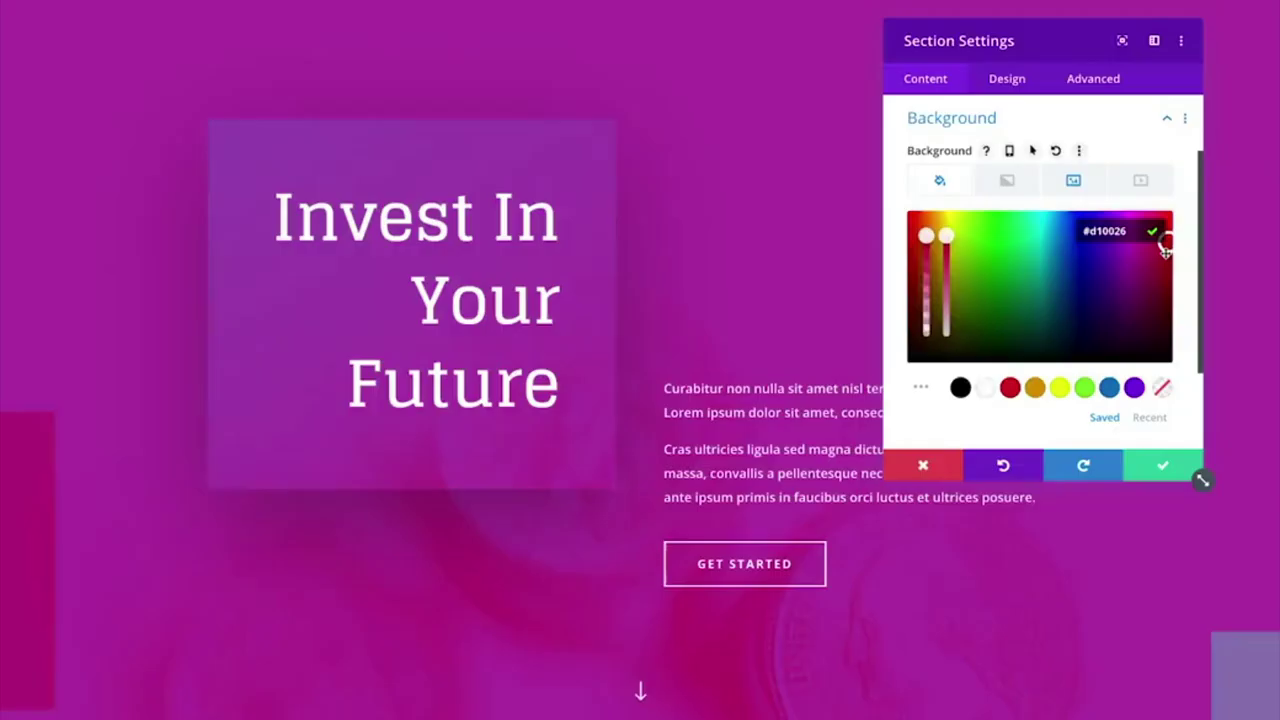
In Divi, change the hero section's background color to blue and extend the spacing beneath the Invest In Your Future heading
{"action": "left_click_drag", "start_coordinate": [1166, 240], "coordinate": [1073, 343]}
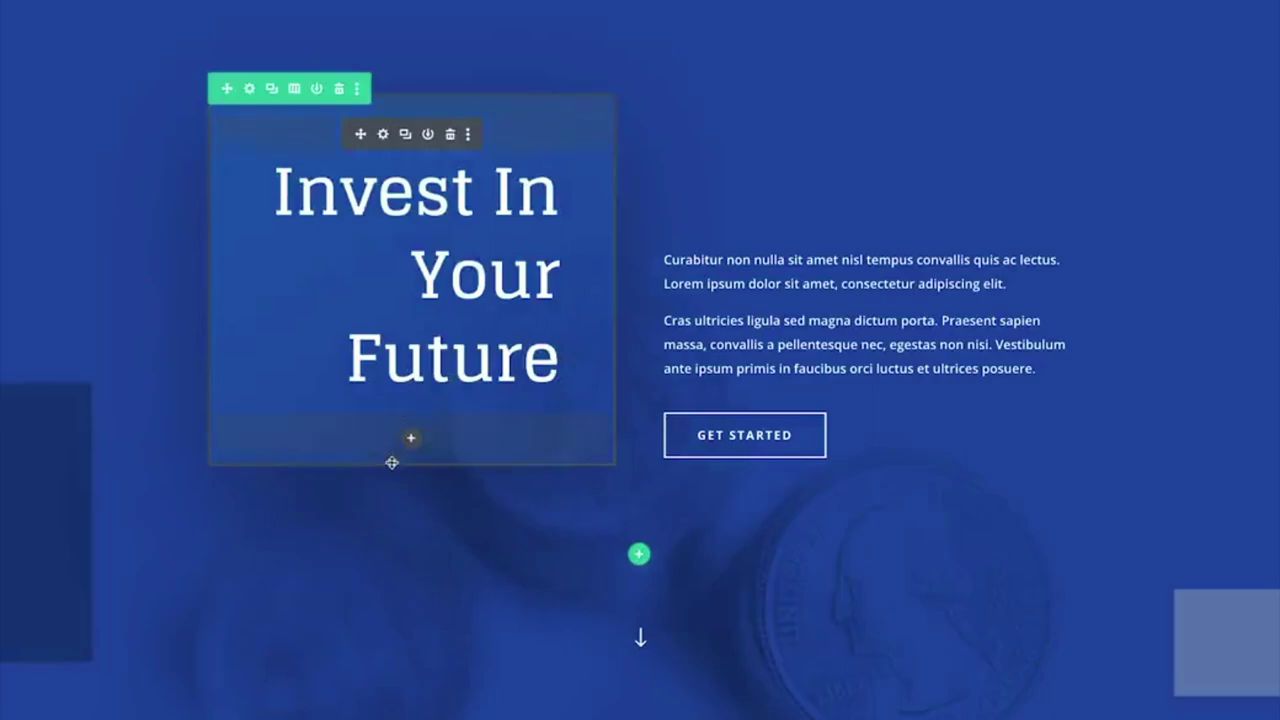
{"action": "left_click_drag", "start_coordinate": [392, 463], "coordinate": [383, 589]}
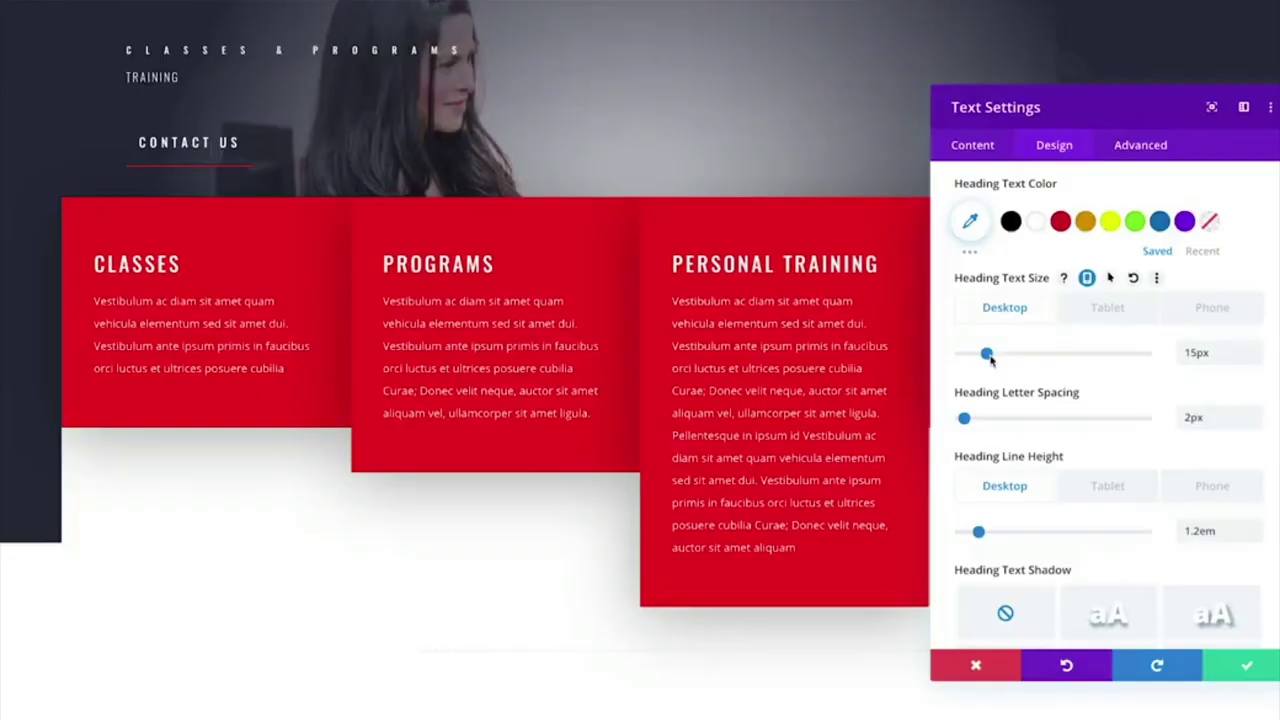
Increase the heading text size and heading letter spacing in the text module's design settings
{"action": "left_click_drag", "start_coordinate": [986, 353], "coordinate": [1143, 353]}
{"action": "left_click_drag", "start_coordinate": [964, 418], "coordinate": [1040, 418]}
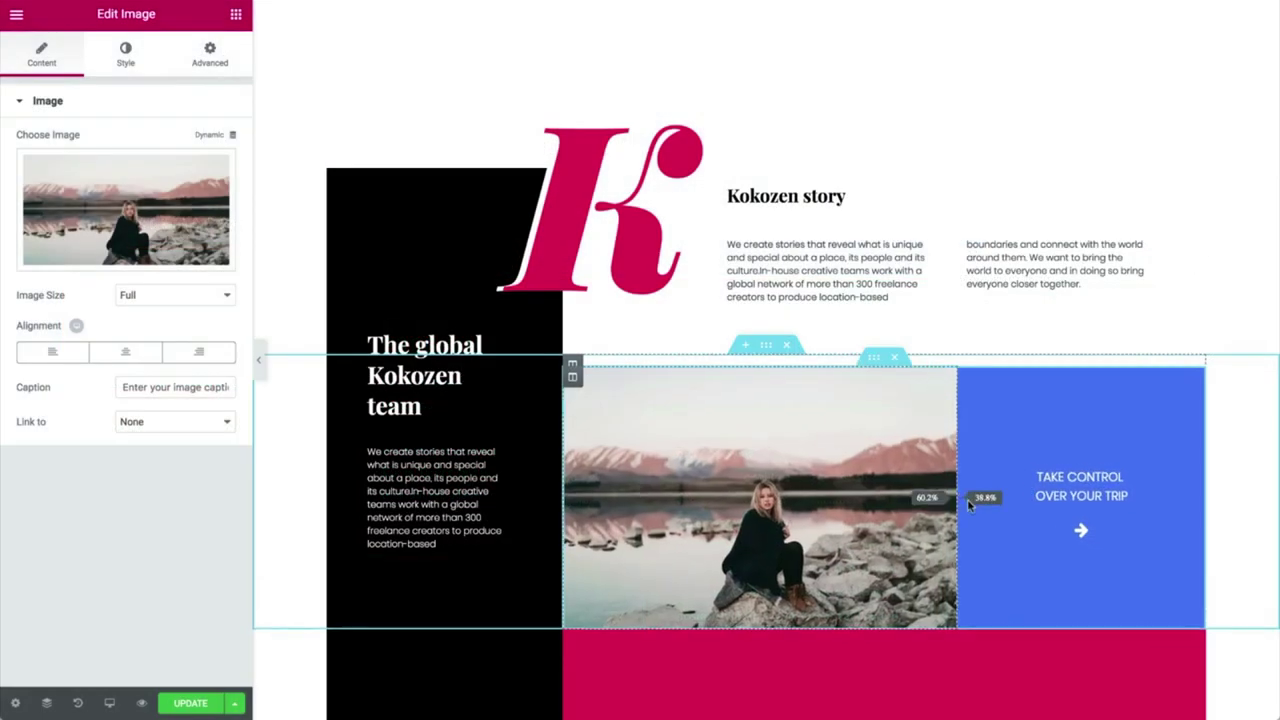
In Elementor, widen the image column next to the blue Take Control Over Your Trip column
{"action": "left_click_drag", "start_coordinate": [968, 505], "coordinate": [992, 520]}
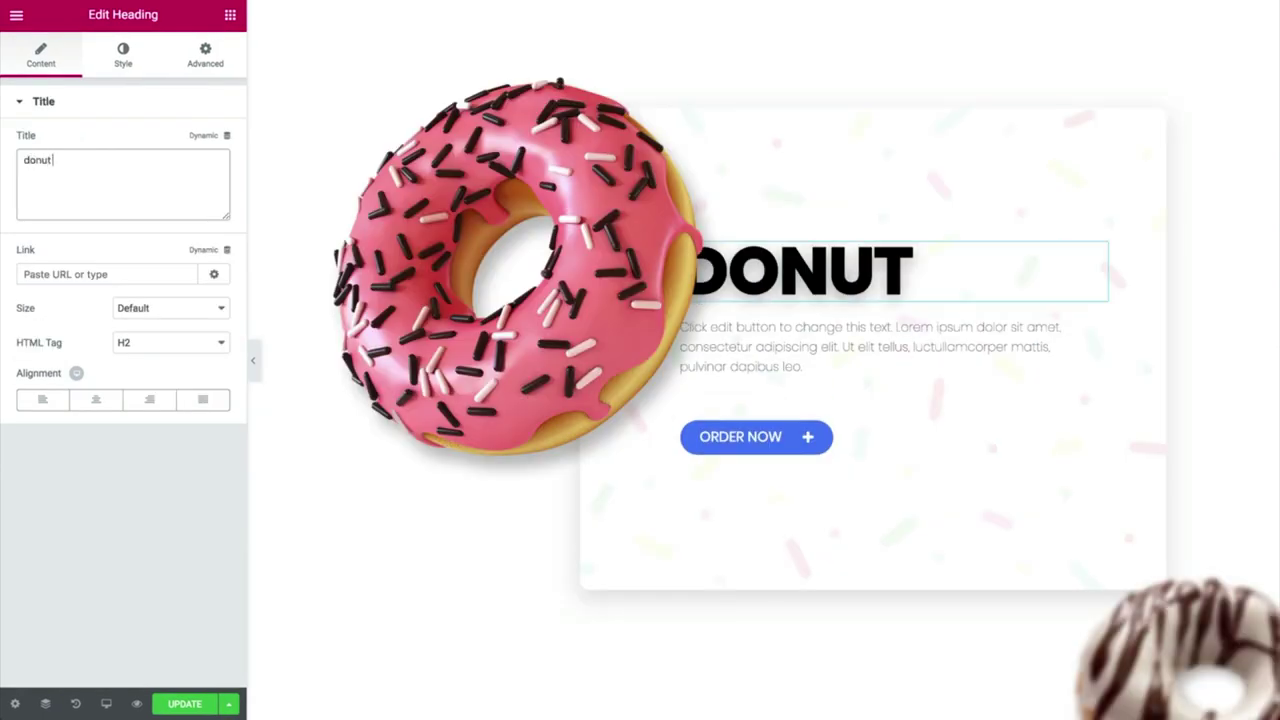
Open the style settings of the DONUT heading
{"action": "left_click", "coordinate": [105, 62]}
{"action": "left_click", "coordinate": [209, 178]}
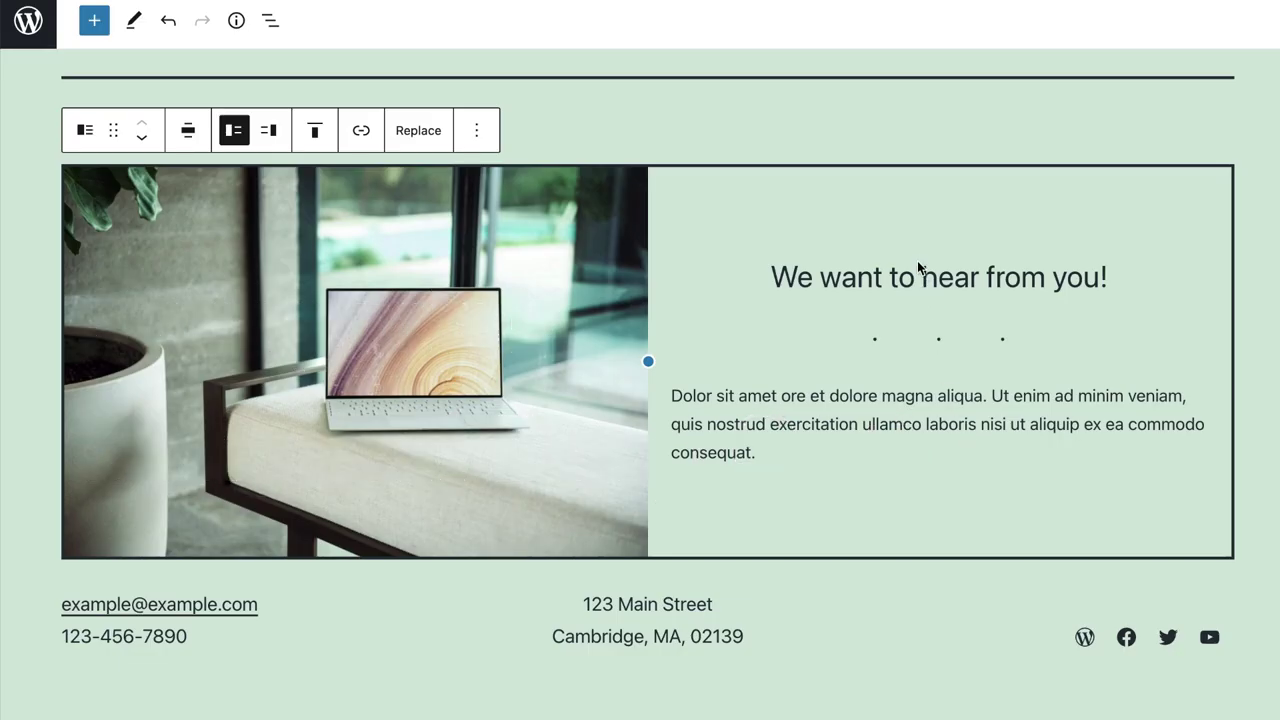
In the WordPress block editor, change the "We want to hear from you!" heading to level H2
{"action": "left_click", "coordinate": [923, 279]}
{"action": "left_click", "coordinate": [855, 225]}
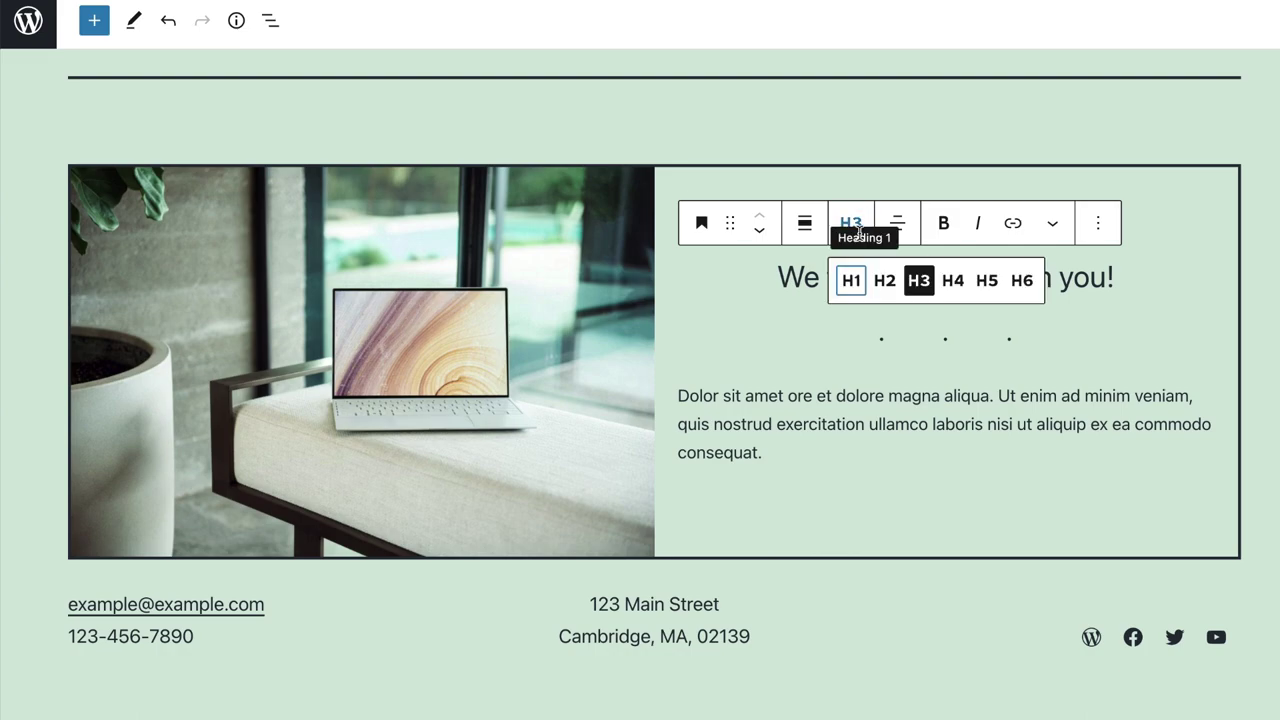
{"action": "left_click", "coordinate": [884, 282]}
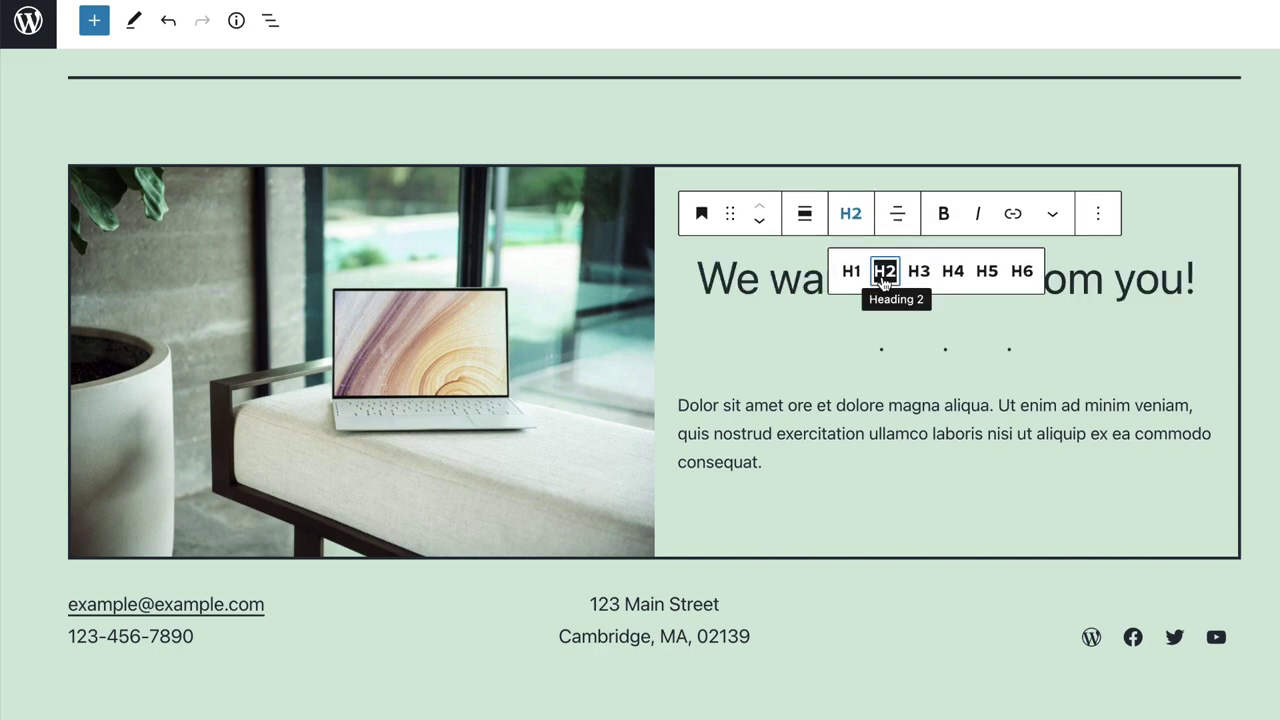
Center the text of the paragraph below the "We want to hear from you!" heading
{"action": "left_click", "coordinate": [863, 402]}
{"action": "left_click", "coordinate": [798, 360]}
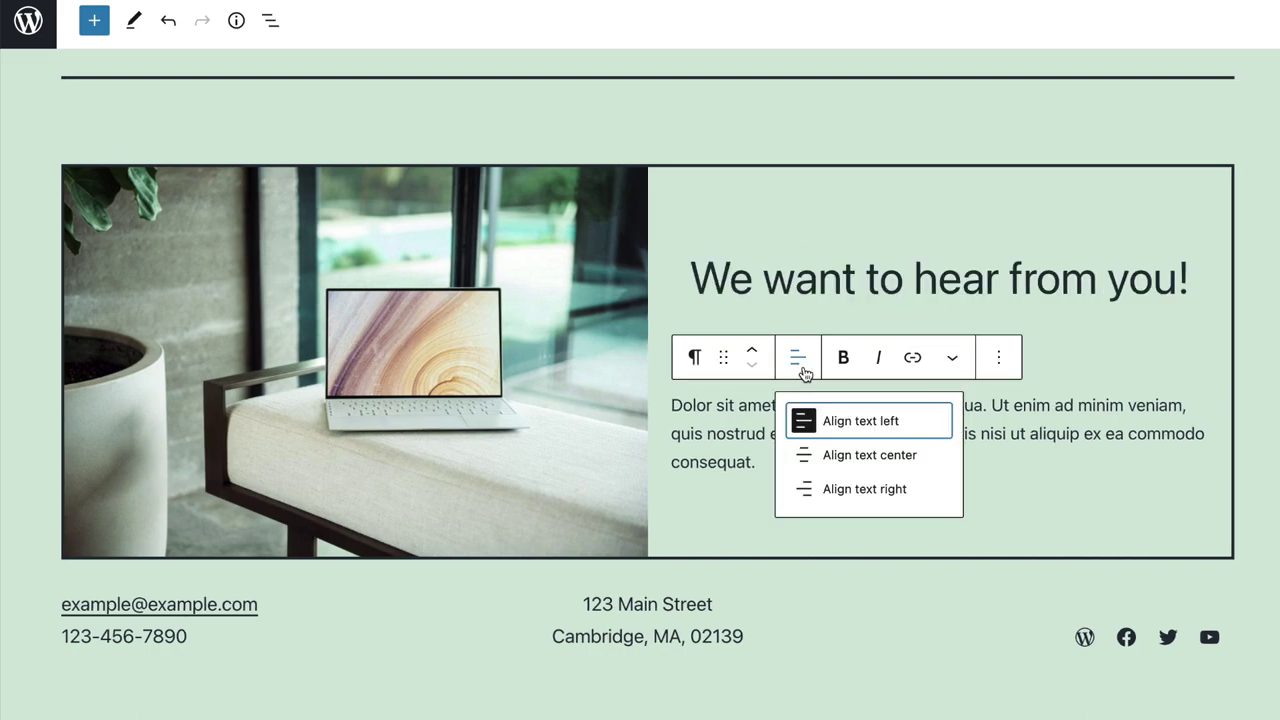
{"action": "left_click", "coordinate": [840, 455]}
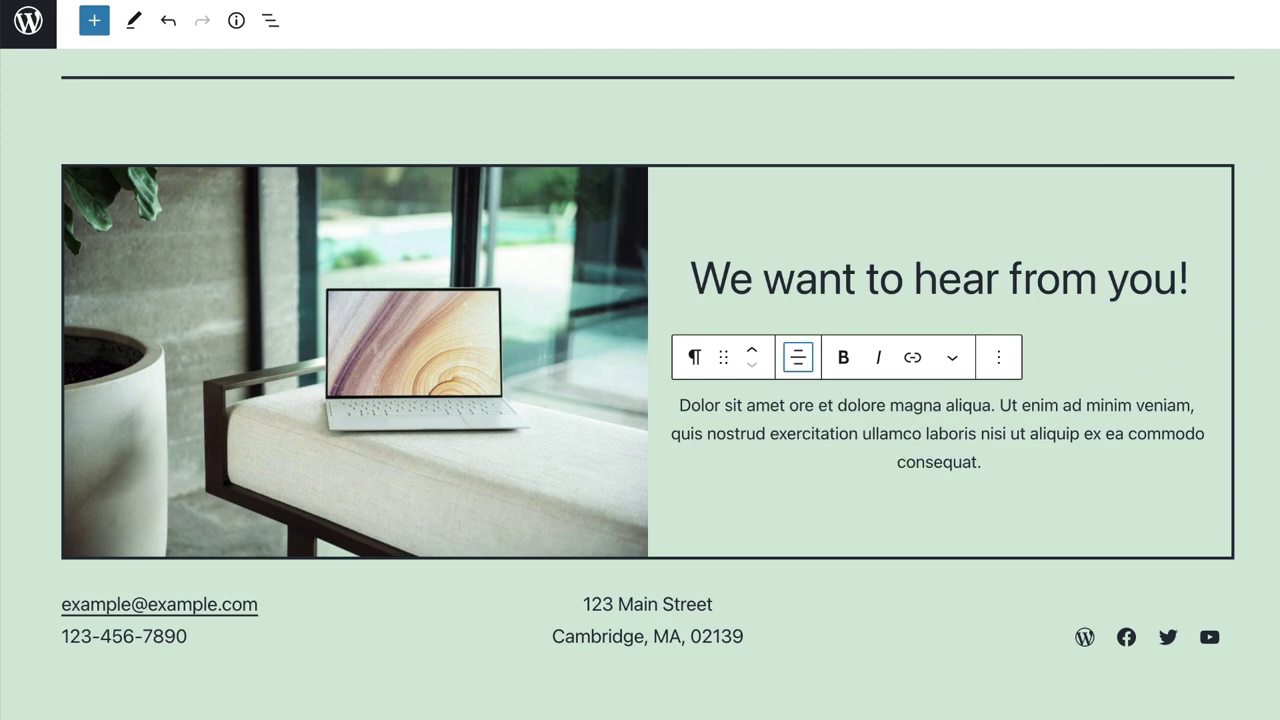
{"action": "left_click", "coordinate": [1138, 231]}
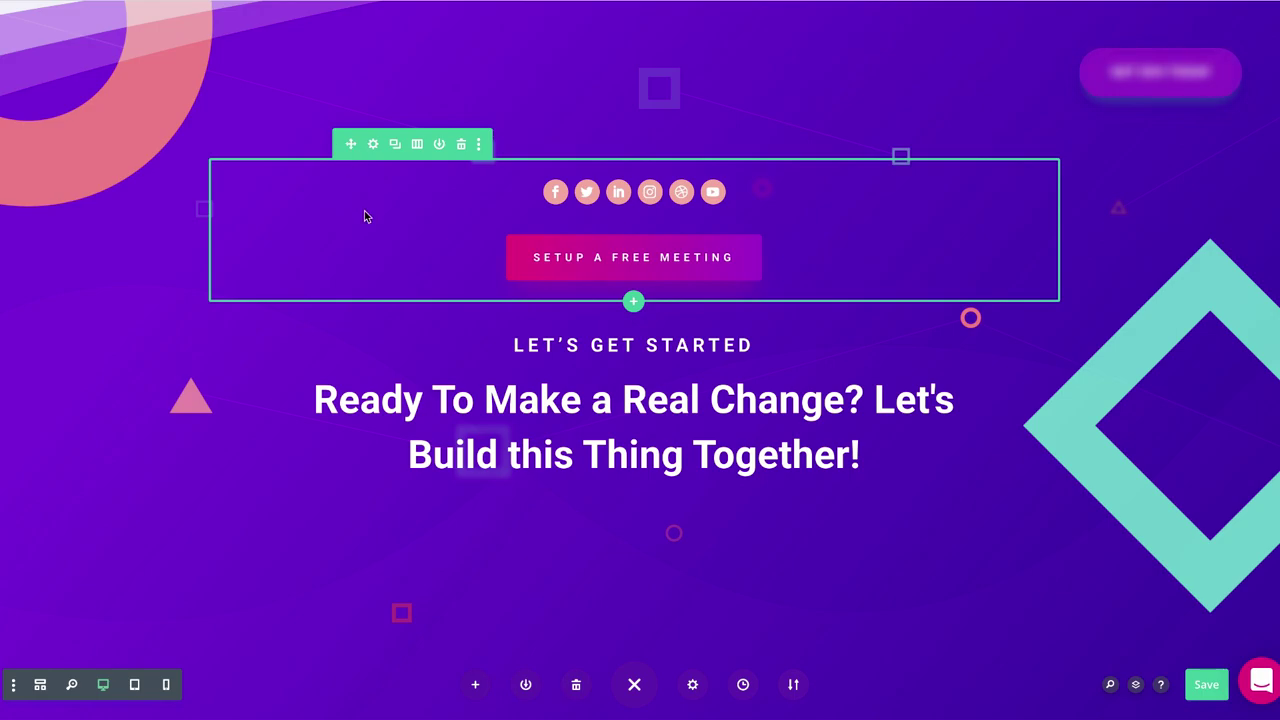
In Divi, delete the row holding the social icons and Setup a Free Meeting button, and undo the deletion
{"action": "left_click", "coordinate": [461, 144]}
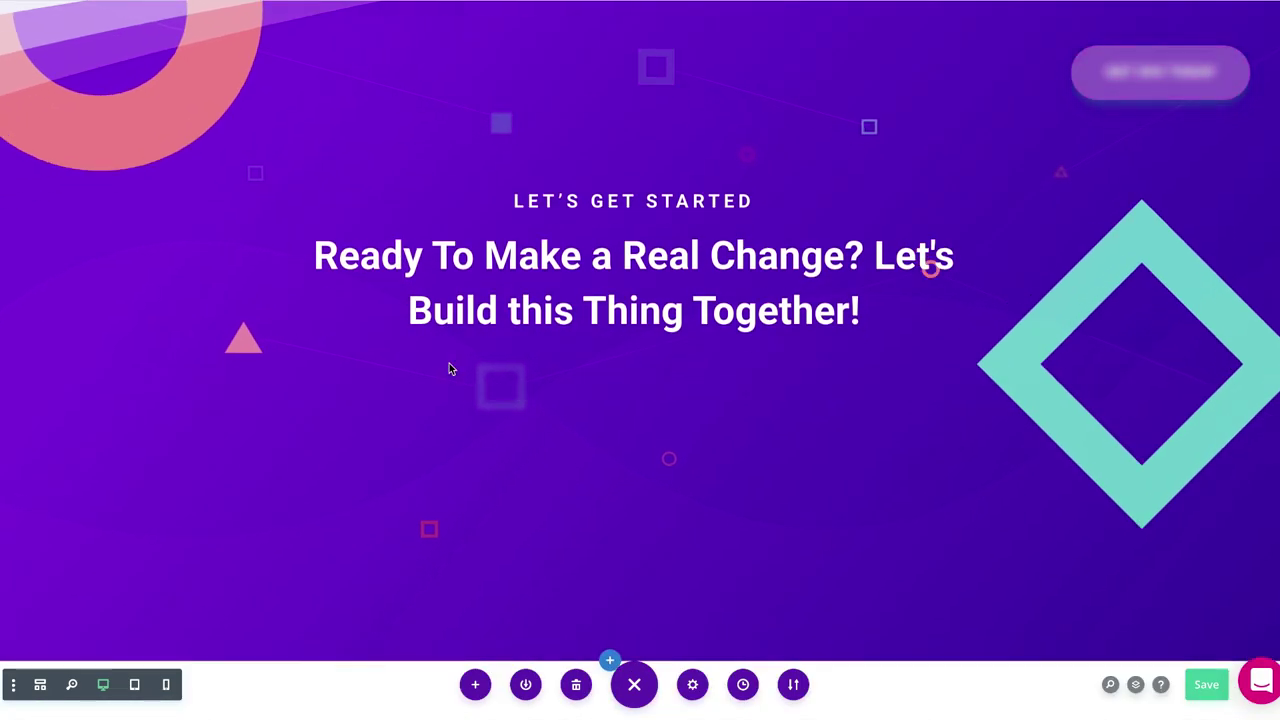
{"action": "key", "text": "ctrl+z"}
Move the social media icons below the Setup a Free Meeting button
{"action": "mouse_move", "coordinate": [618, 410]}
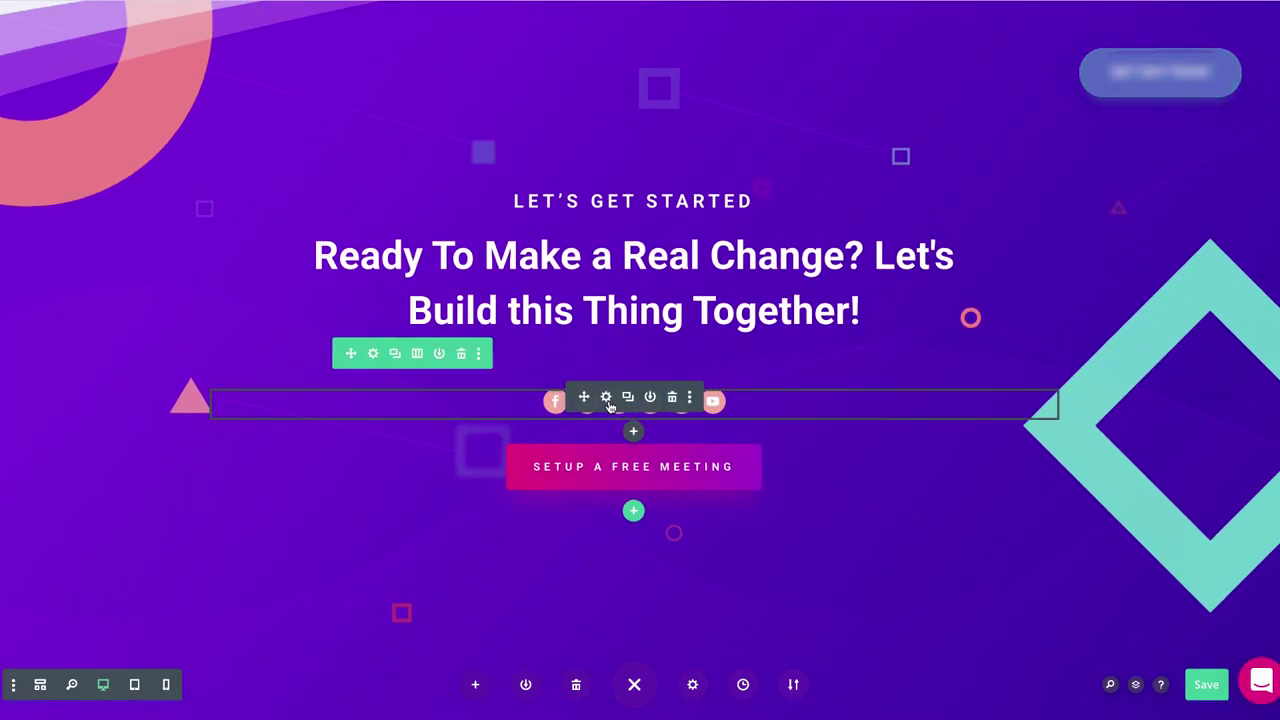
{"action": "left_click_drag", "start_coordinate": [582, 396], "coordinate": [517, 483]}
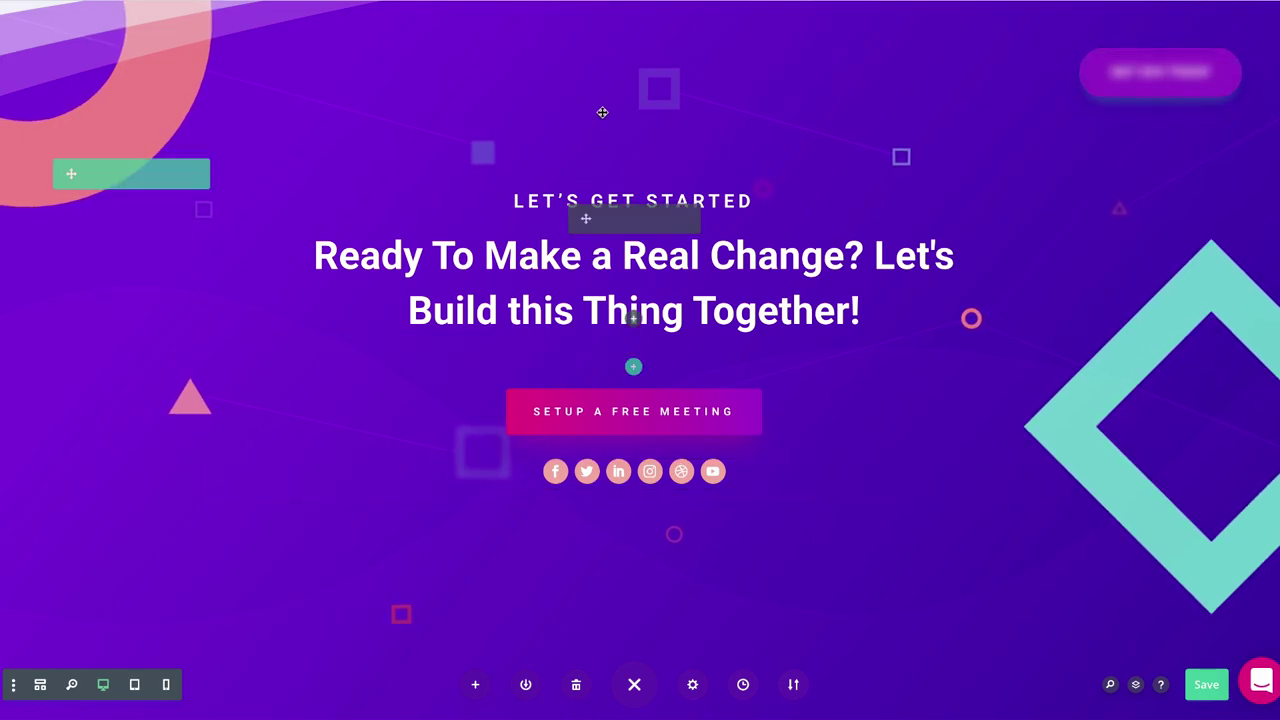
Increase the linked vertical padding of the Let's Get Started section
{"action": "left_click_drag", "start_coordinate": [596, 129], "coordinate": [595, 126]}
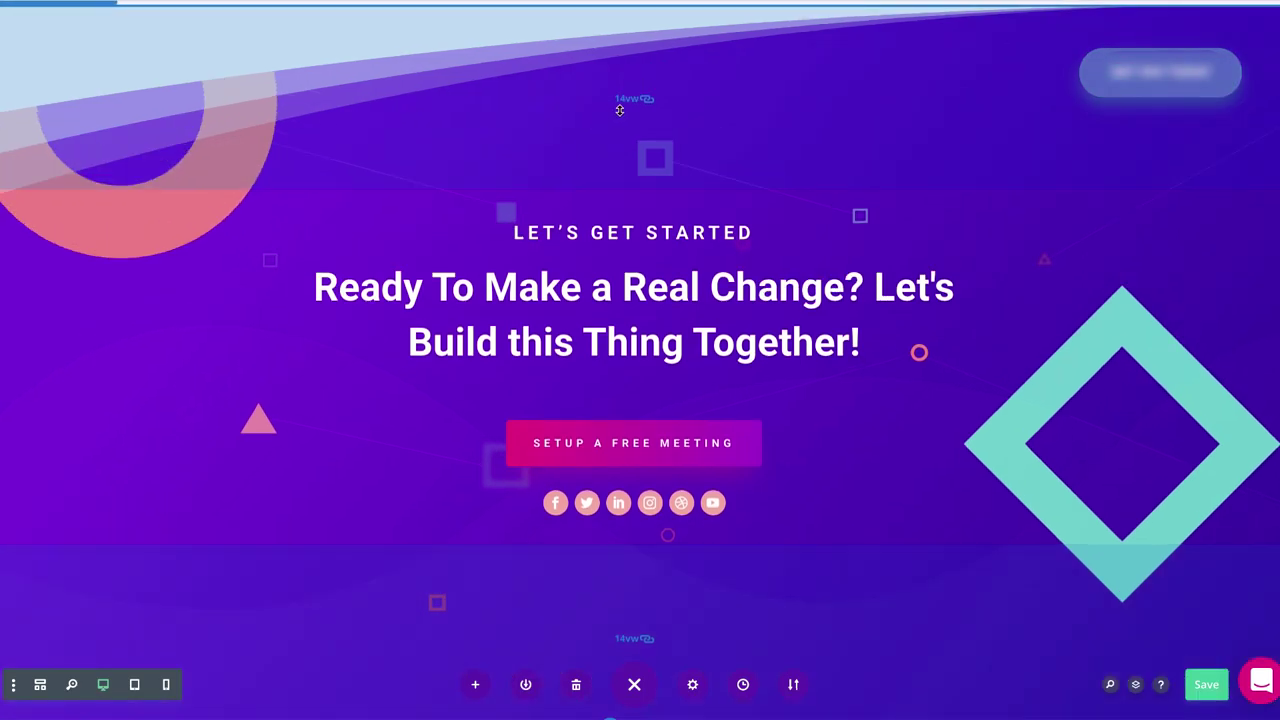
{"action": "mouse_move", "coordinate": [672, 130]}
{"action": "left_mouse_down"}
{"action": "mouse_move", "coordinate": [671, 160]}
{"action": "mouse_move", "coordinate": [670, 146]}
{"action": "left_mouse_up"}
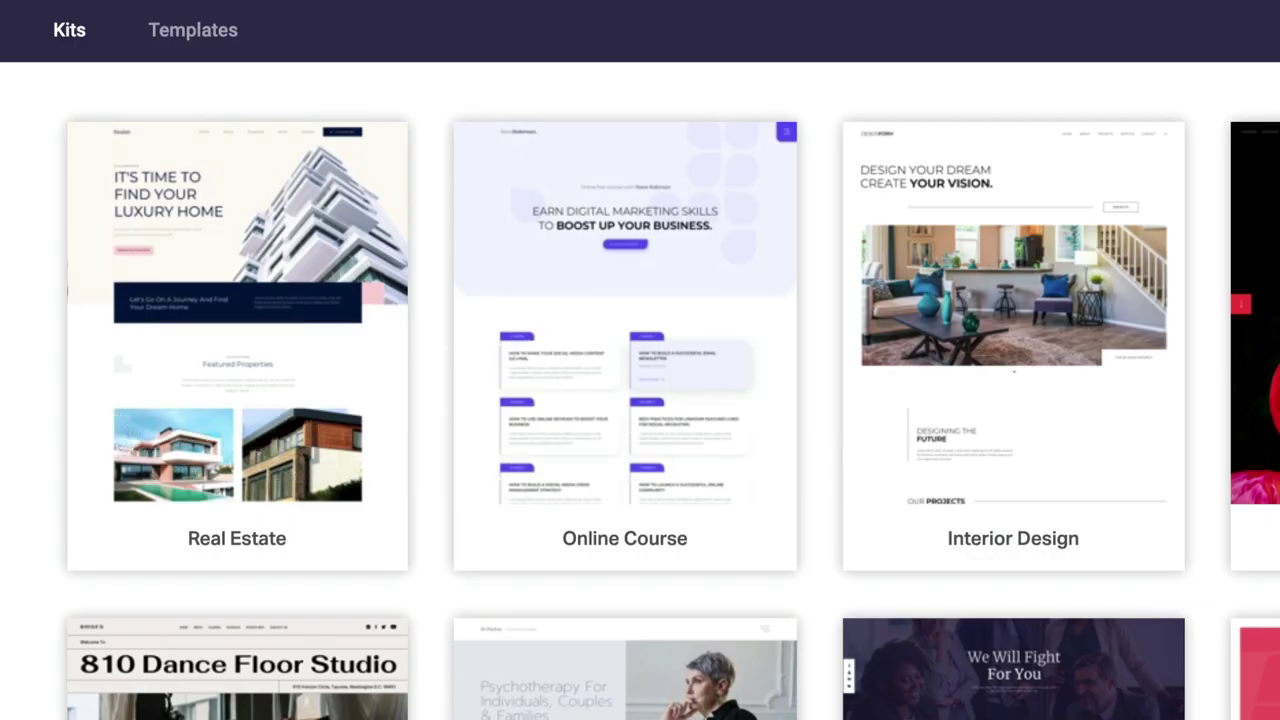
Browse Elementor's website kits and examine the page layout of The Adventurers template
{"action": "scroll", "coordinate": [640, 390], "scroll_direction": "down", "scroll_amount": 5}
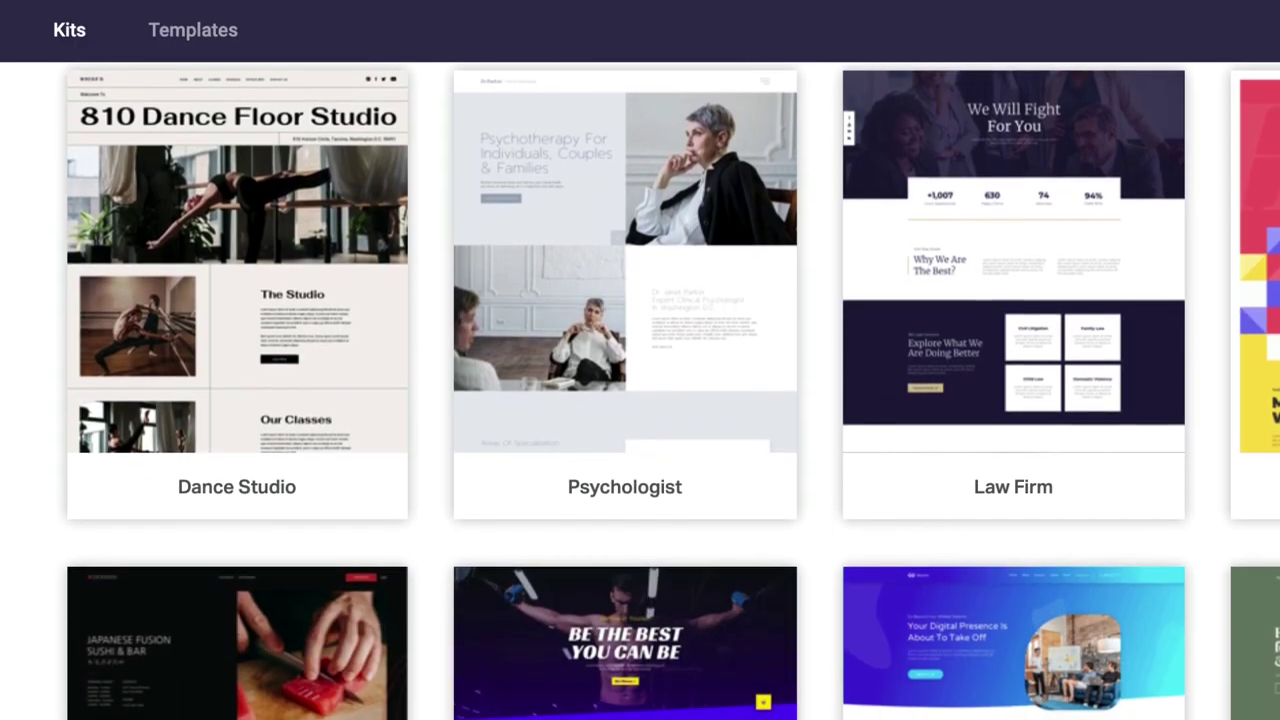
{"action": "scroll", "coordinate": [640, 390], "scroll_direction": "down", "scroll_amount": 4}
{"action": "scroll", "coordinate": [829, 414], "scroll_direction": "down", "scroll_amount": 6}
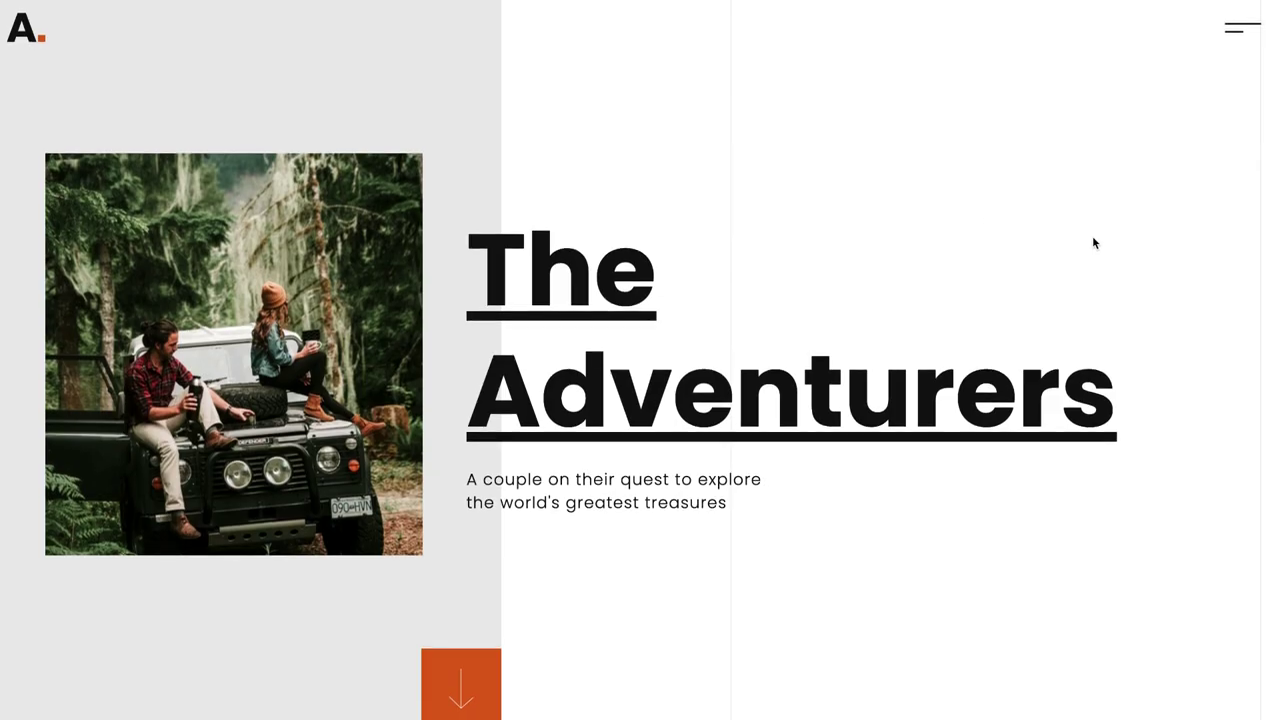
{"action": "scroll", "coordinate": [1093, 243], "scroll_direction": "down", "scroll_amount": 6}
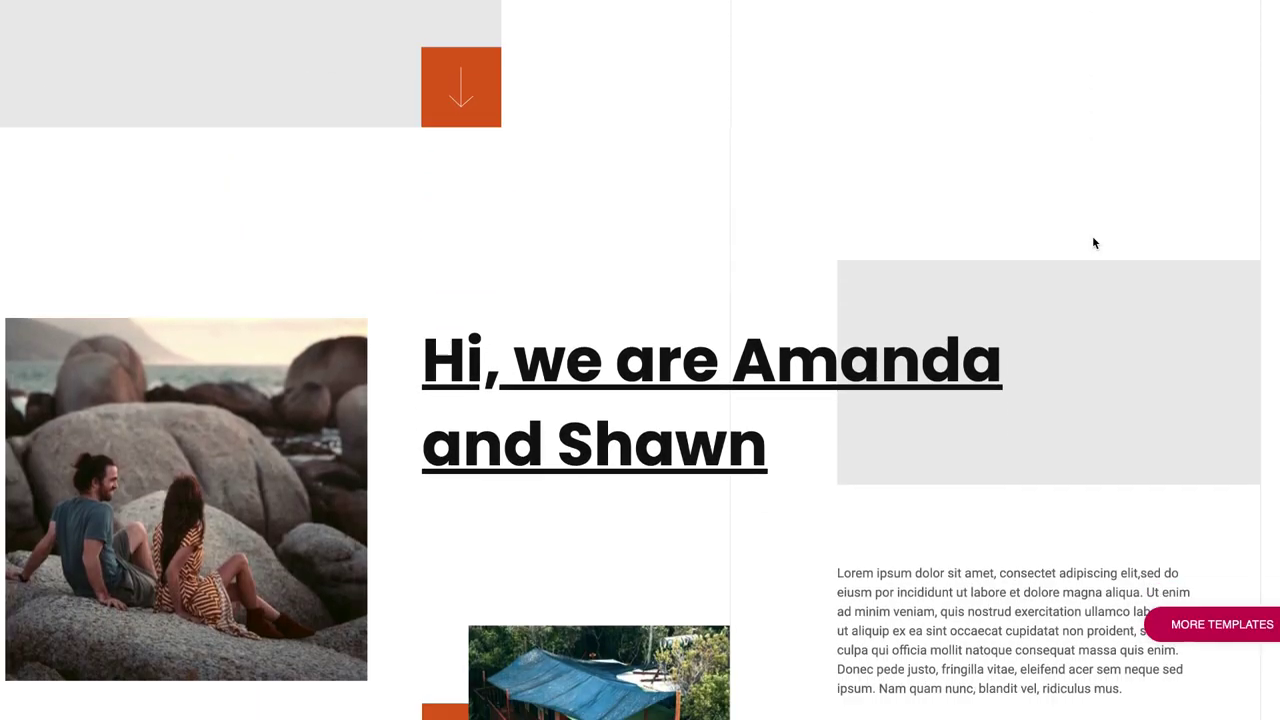
{"action": "scroll", "coordinate": [1093, 243], "scroll_direction": "down", "scroll_amount": 4}
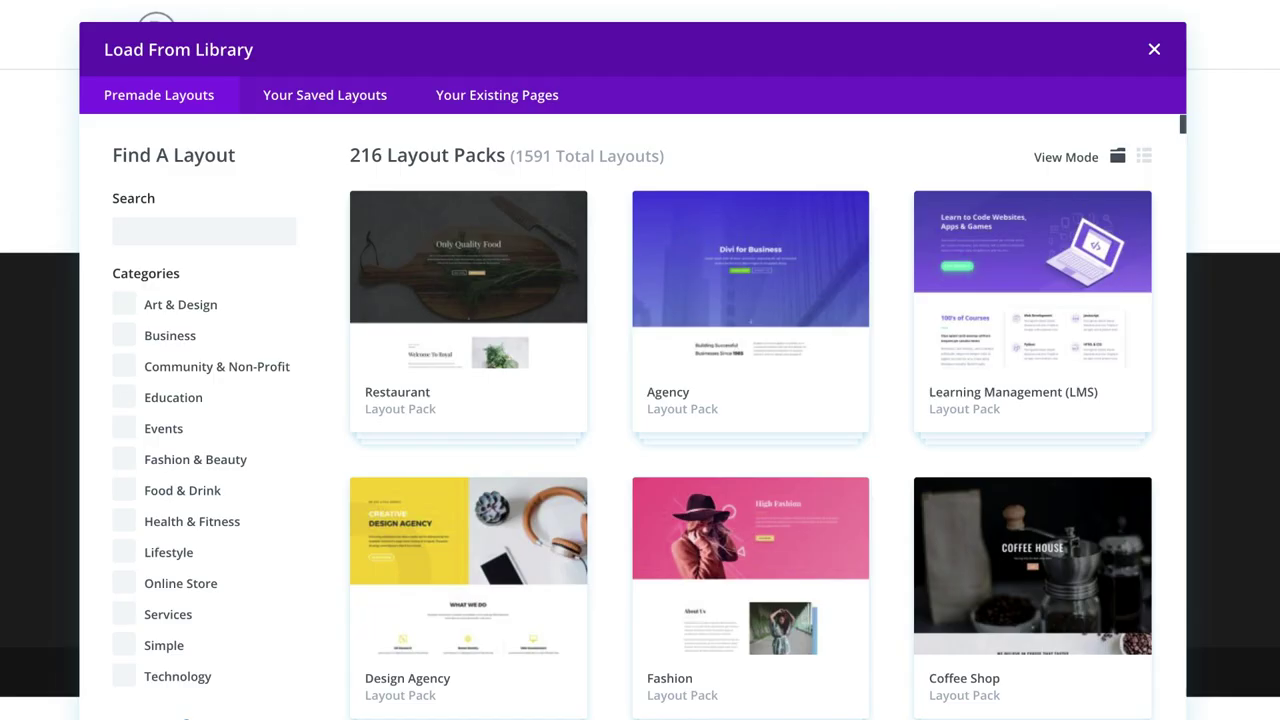
Browse Divi's premade layout packs and examine the Explore the World landing page layout
{"action": "scroll", "coordinate": [1028, 457], "scroll_direction": "down", "scroll_amount": 3}
{"action": "scroll", "coordinate": [1025, 455], "scroll_direction": "down", "scroll_amount": 10}
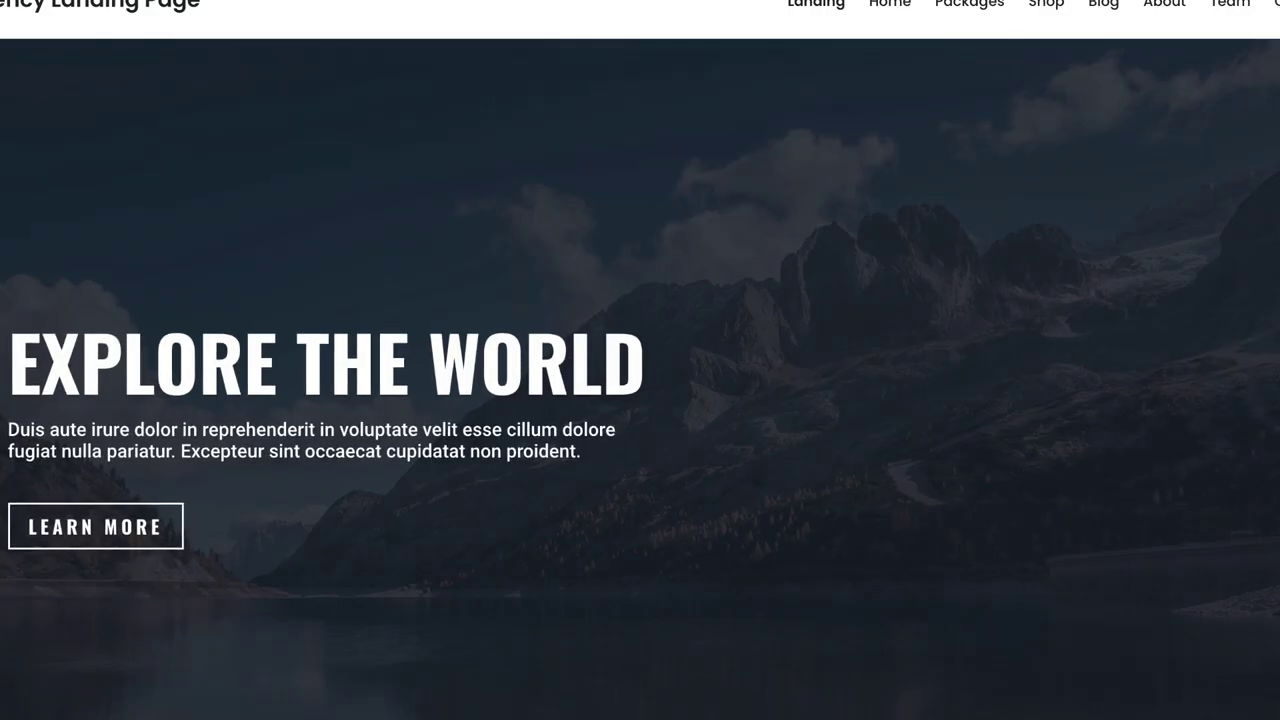
{"action": "scroll", "coordinate": [1066, 517], "scroll_direction": "down", "scroll_amount": 4}
{"action": "scroll", "coordinate": [640, 367], "scroll_direction": "down", "scroll_amount": 9}
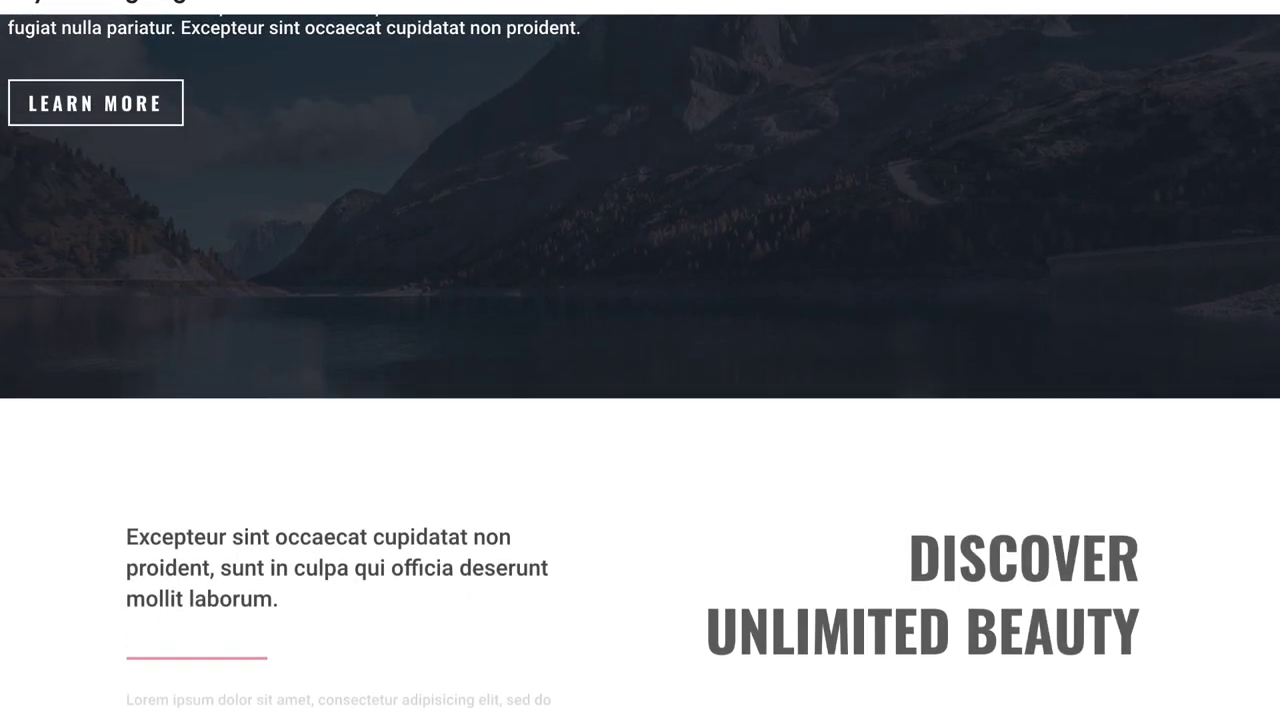
{"action": "scroll", "coordinate": [640, 367], "scroll_direction": "down", "scroll_amount": 6}
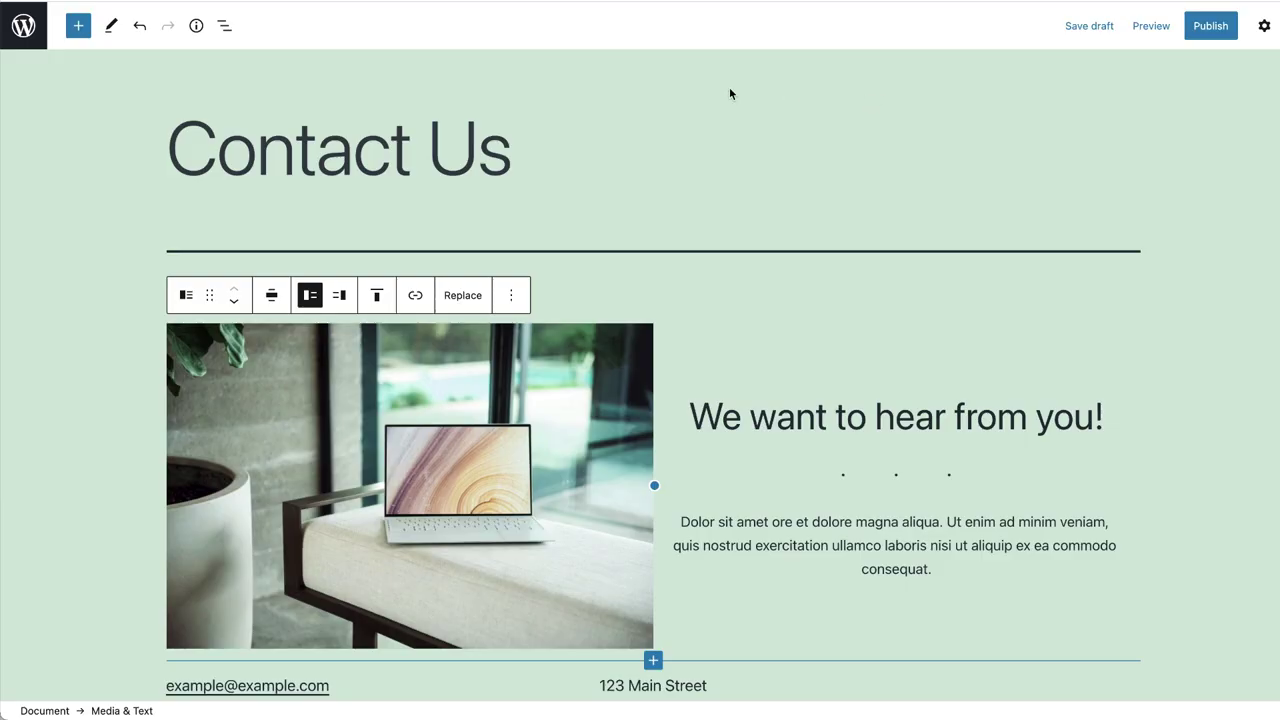
Browse the Twenty Twenty-One block patterns in the WordPress inserter and view the pattern category choices
{"action": "left_click", "coordinate": [77, 27]}
{"action": "left_click", "coordinate": [163, 138]}
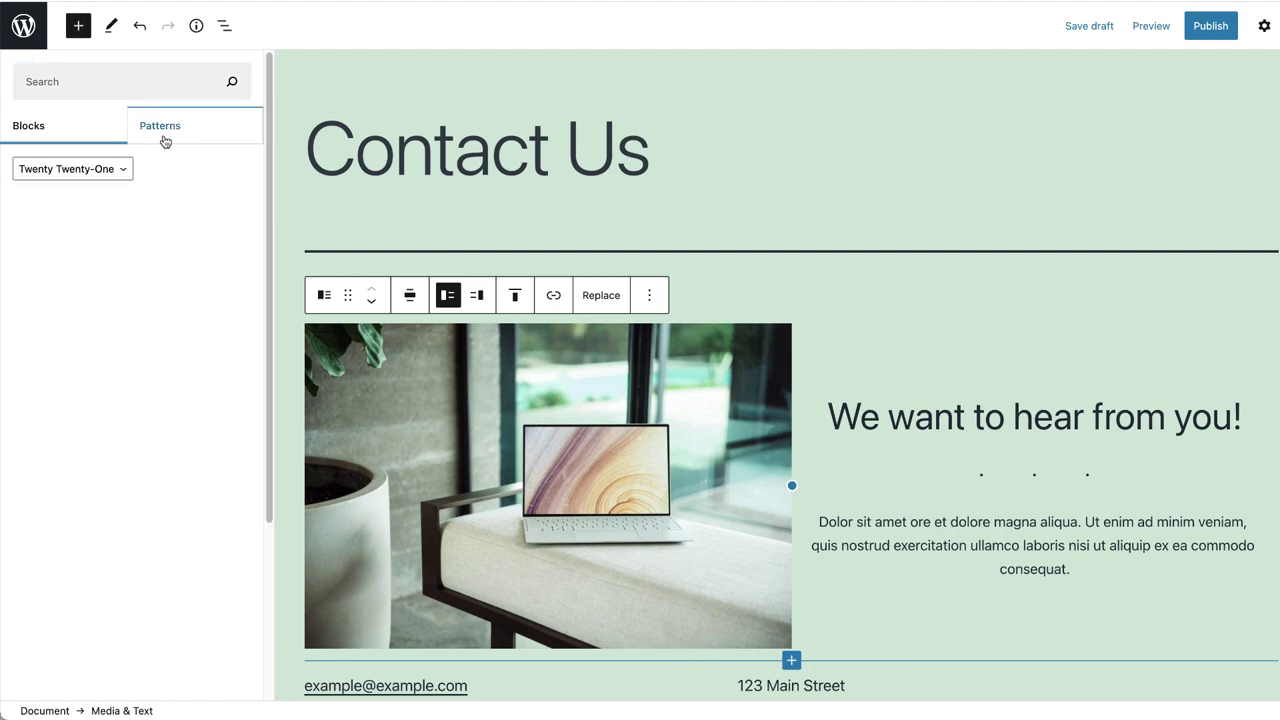
{"action": "scroll", "coordinate": [147, 306], "scroll_direction": "down", "scroll_amount": 3}
{"action": "scroll", "coordinate": [147, 306], "scroll_direction": "down", "scroll_amount": 10}
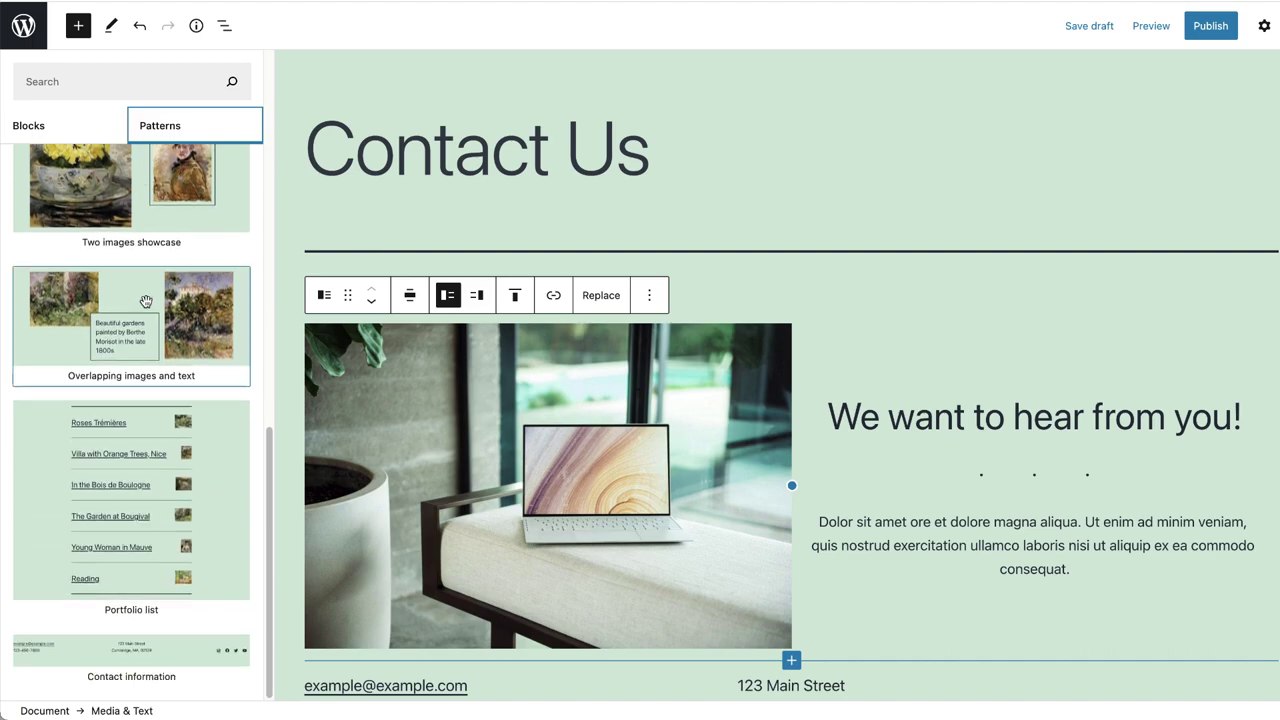
{"action": "scroll", "coordinate": [76, 224], "scroll_direction": "up", "scroll_amount": 13}
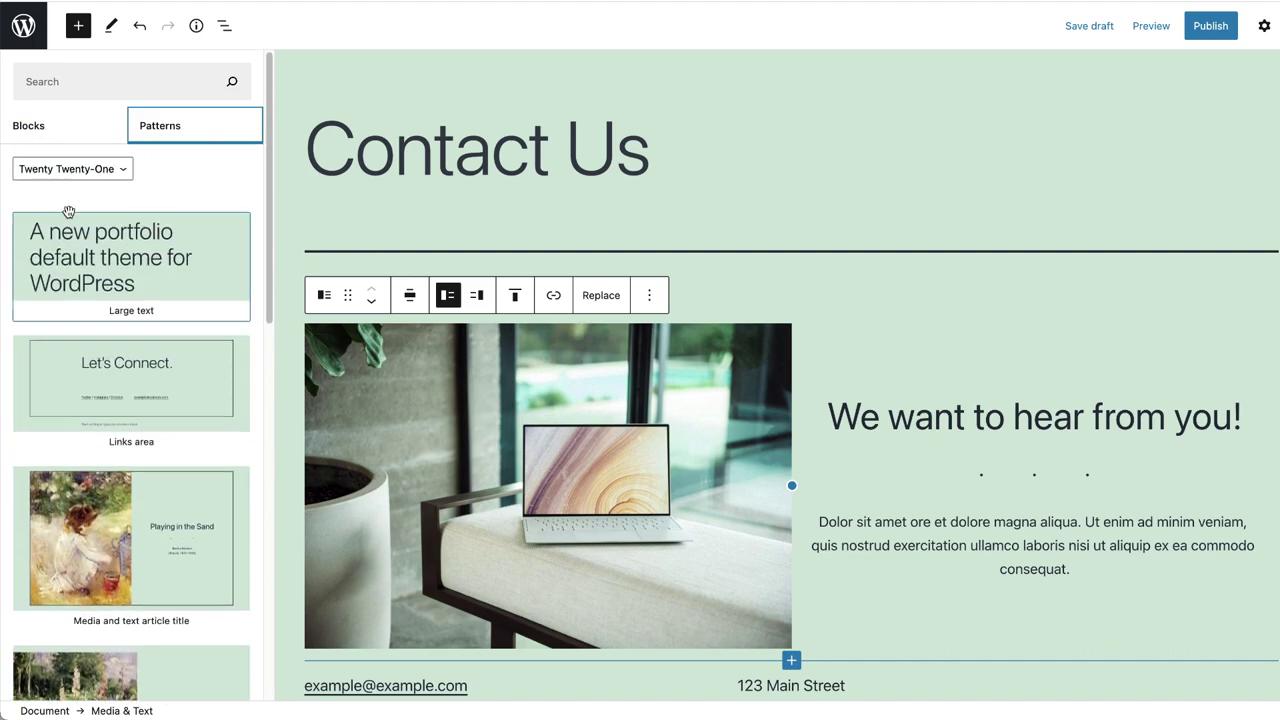
{"action": "left_click", "coordinate": [72, 168]}
{"action": "key", "text": "Escape"}
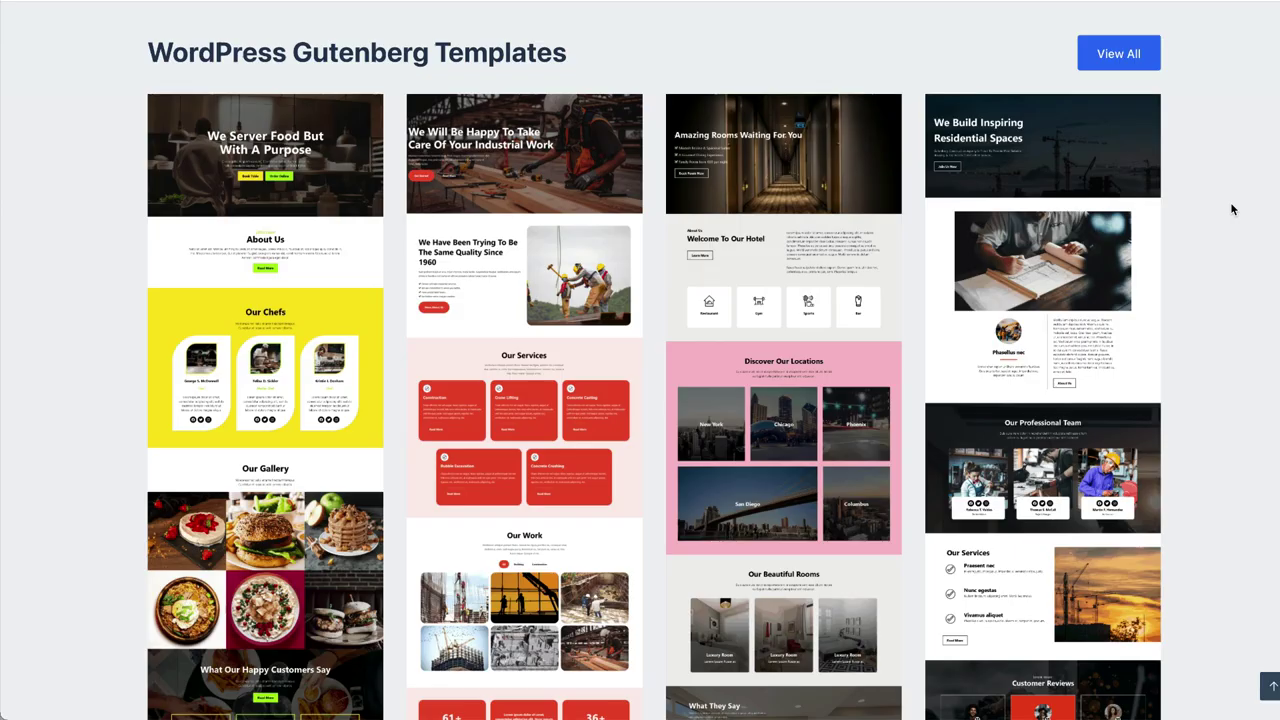
Examine the WordPress Gutenberg Templates and WordPress Gutenberg Patterns galleries on the template website
{"action": "scroll", "coordinate": [1230, 209], "scroll_direction": "down", "scroll_amount": 3}
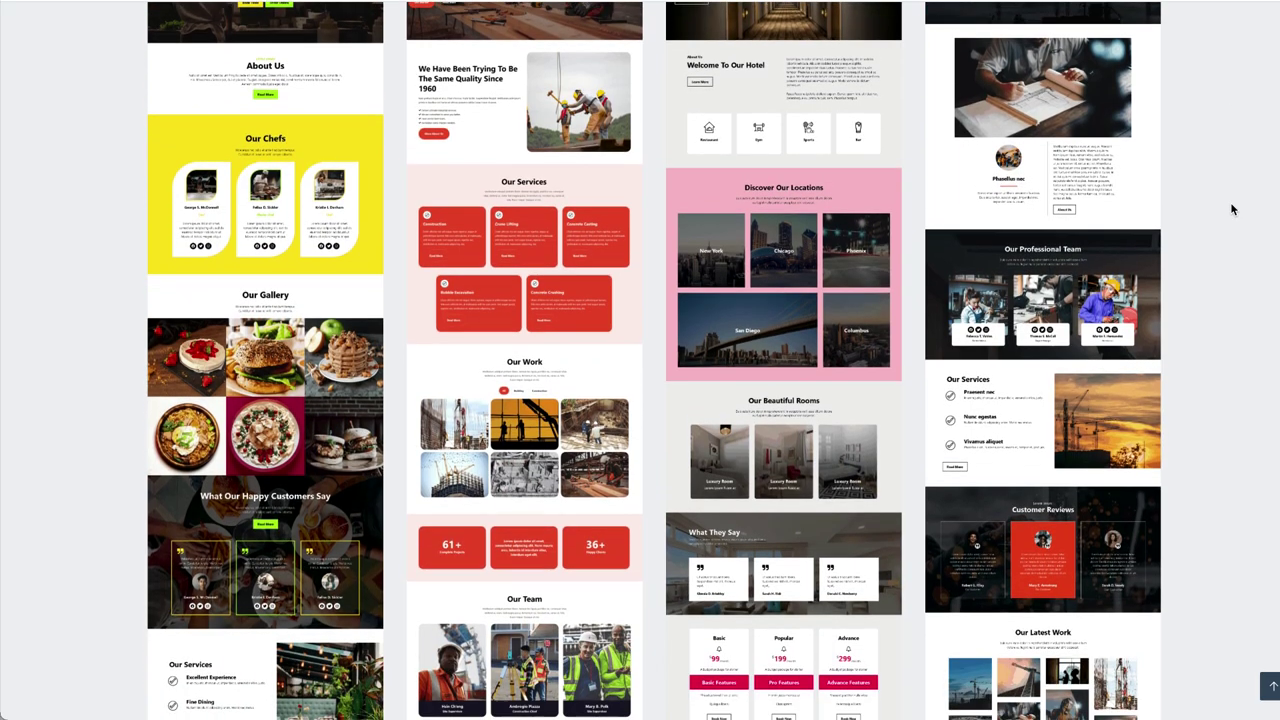
{"action": "scroll", "coordinate": [1232, 208], "scroll_direction": "down", "scroll_amount": 5}
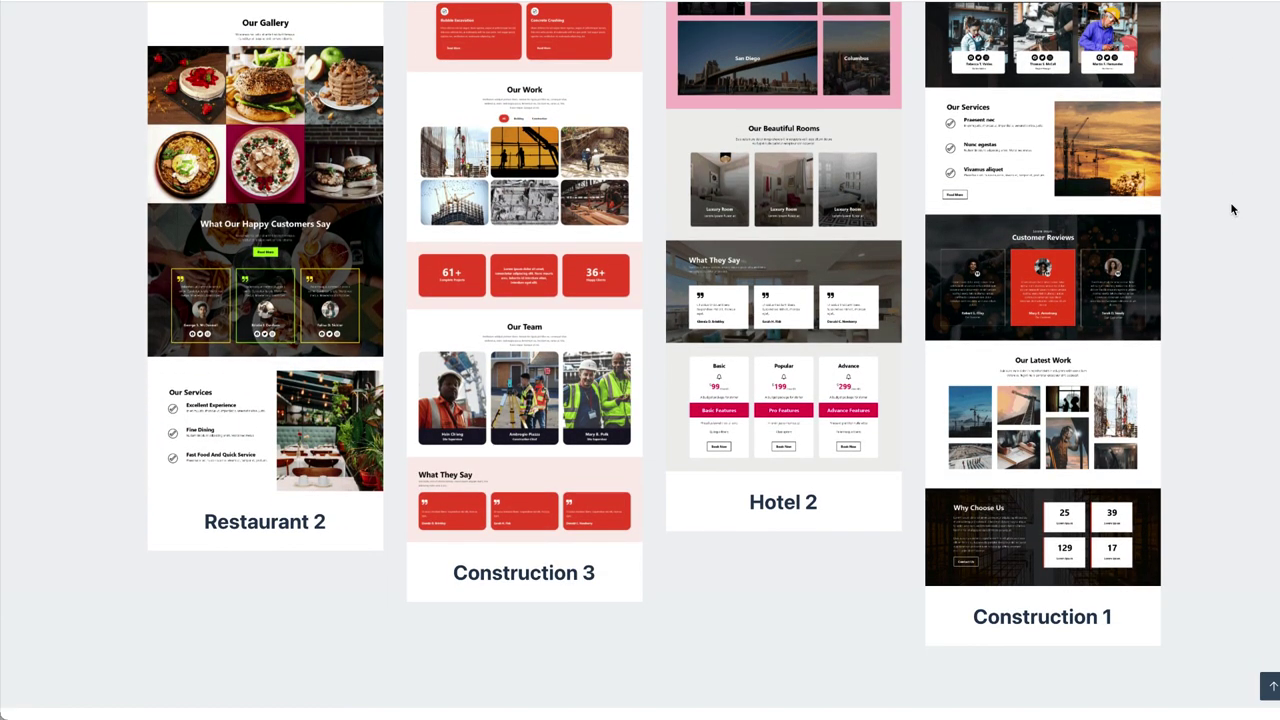
{"action": "scroll", "coordinate": [1230, 202], "scroll_direction": "down", "scroll_amount": 3}
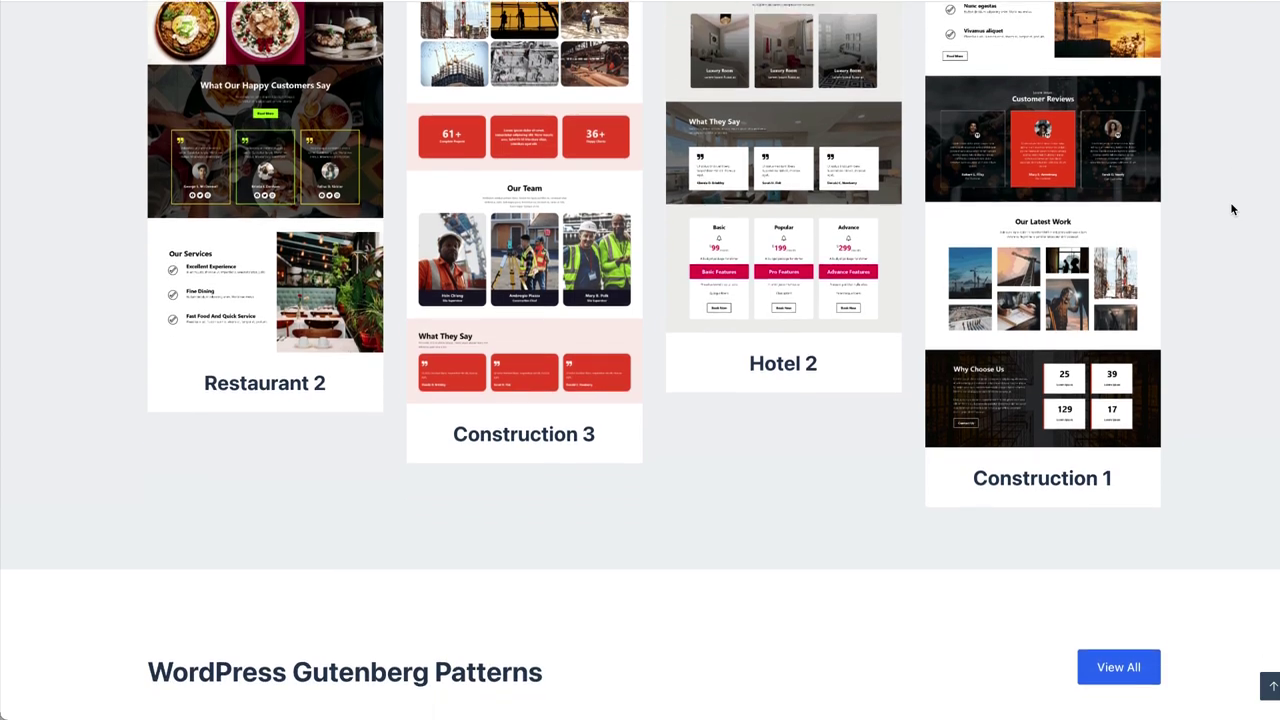
{"action": "scroll", "coordinate": [1231, 205], "scroll_direction": "down", "scroll_amount": 7}
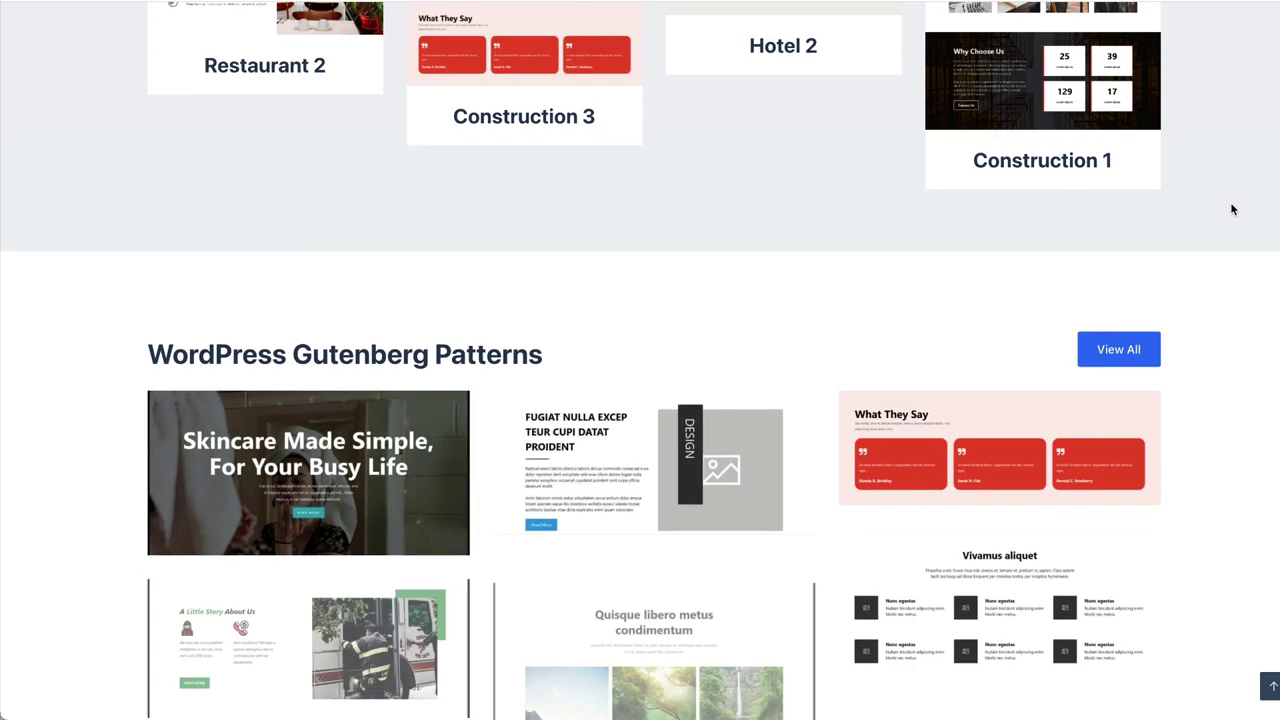
{"action": "scroll", "coordinate": [1232, 208], "scroll_direction": "down", "scroll_amount": 5}
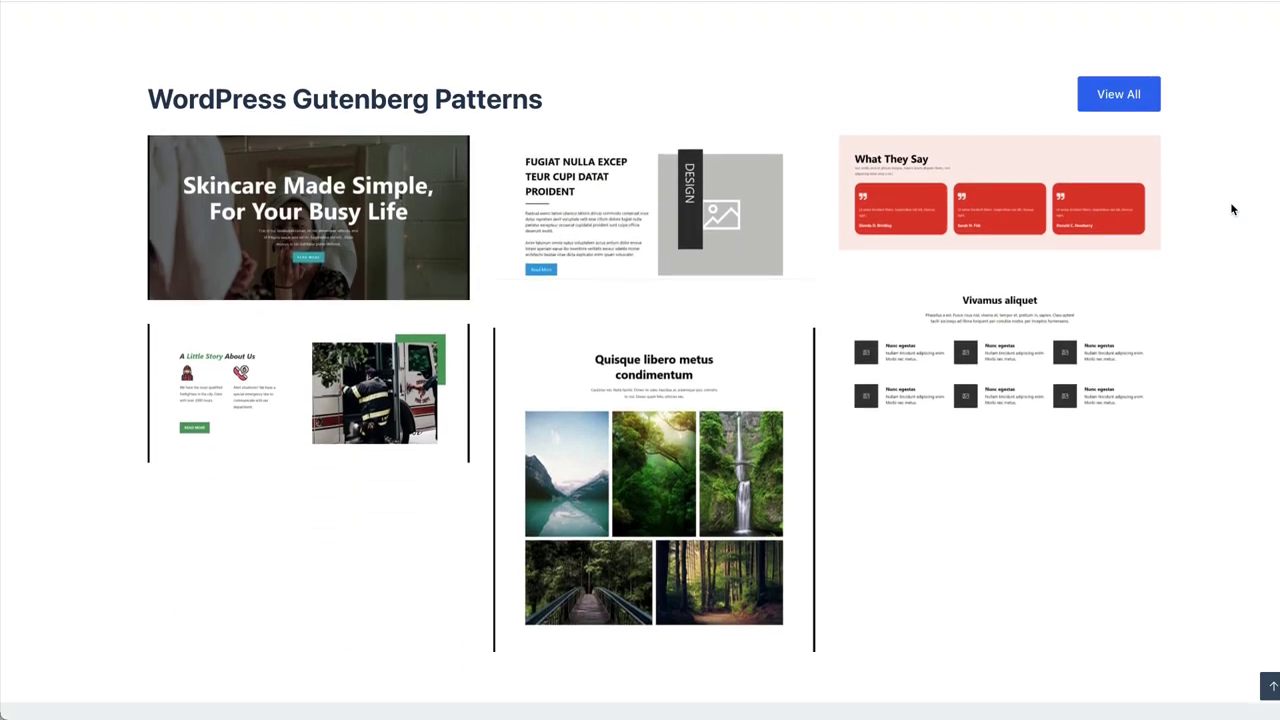
{"action": "scroll", "coordinate": [1232, 208], "scroll_direction": "down", "scroll_amount": 1}
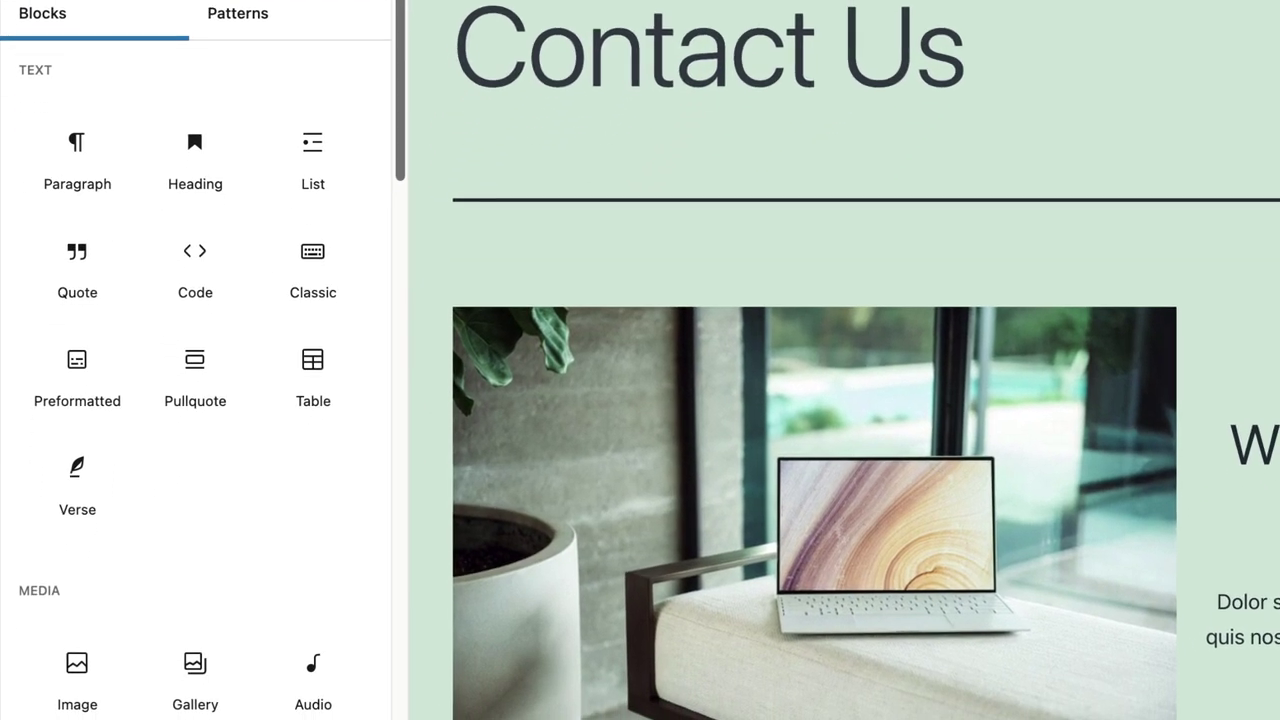
Browse the WordPress inserter's text, media and design blocks, and Beaver Builder's standard modules from Basic through Media and Actions
{"action": "scroll", "coordinate": [380, 15], "scroll_direction": "down", "scroll_amount": 4}
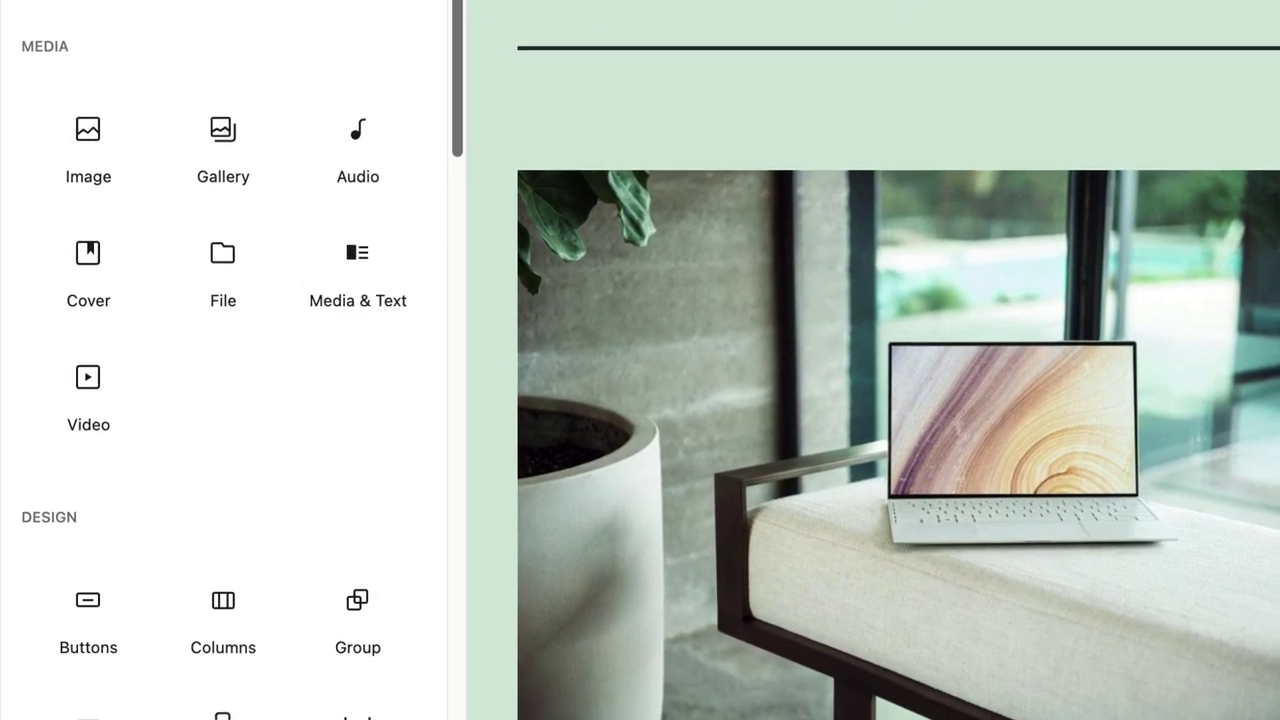
{"action": "scroll", "coordinate": [215, 360], "scroll_direction": "down", "scroll_amount": 5}
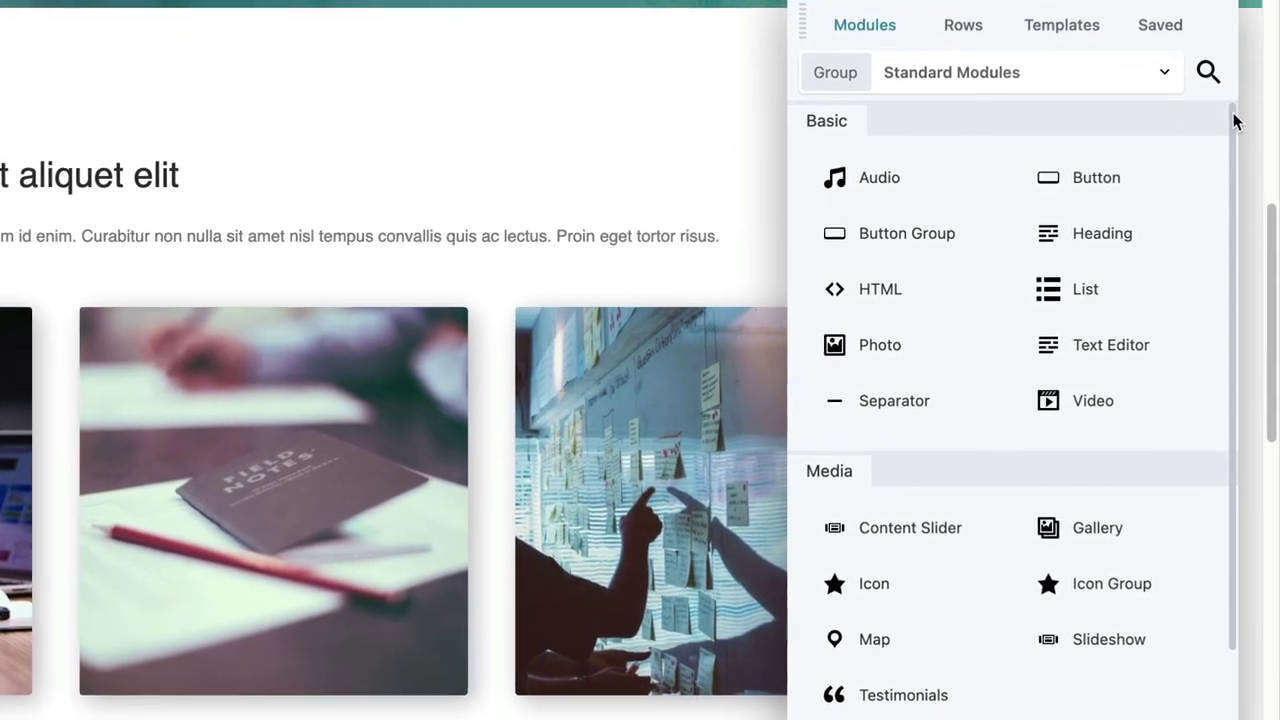
{"action": "scroll", "coordinate": [1237, 158], "scroll_direction": "down", "scroll_amount": 5}
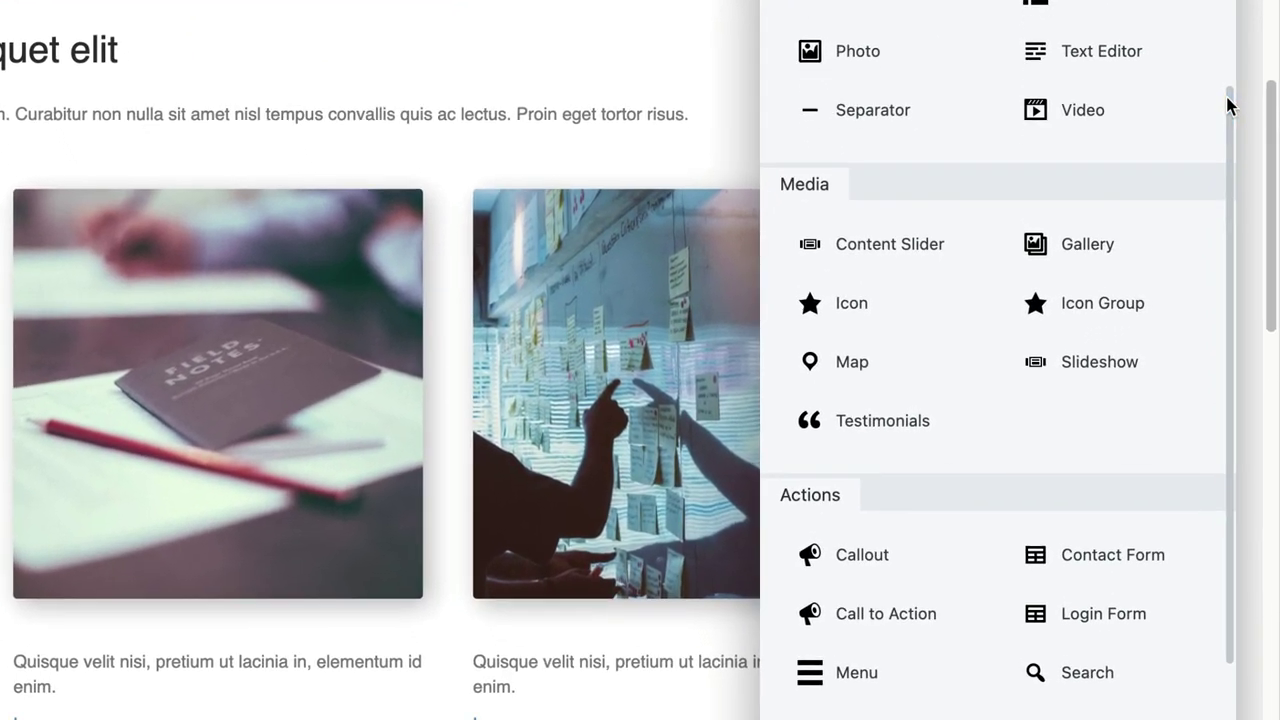
{"action": "scroll", "coordinate": [1229, 138], "scroll_direction": "down", "scroll_amount": 3}
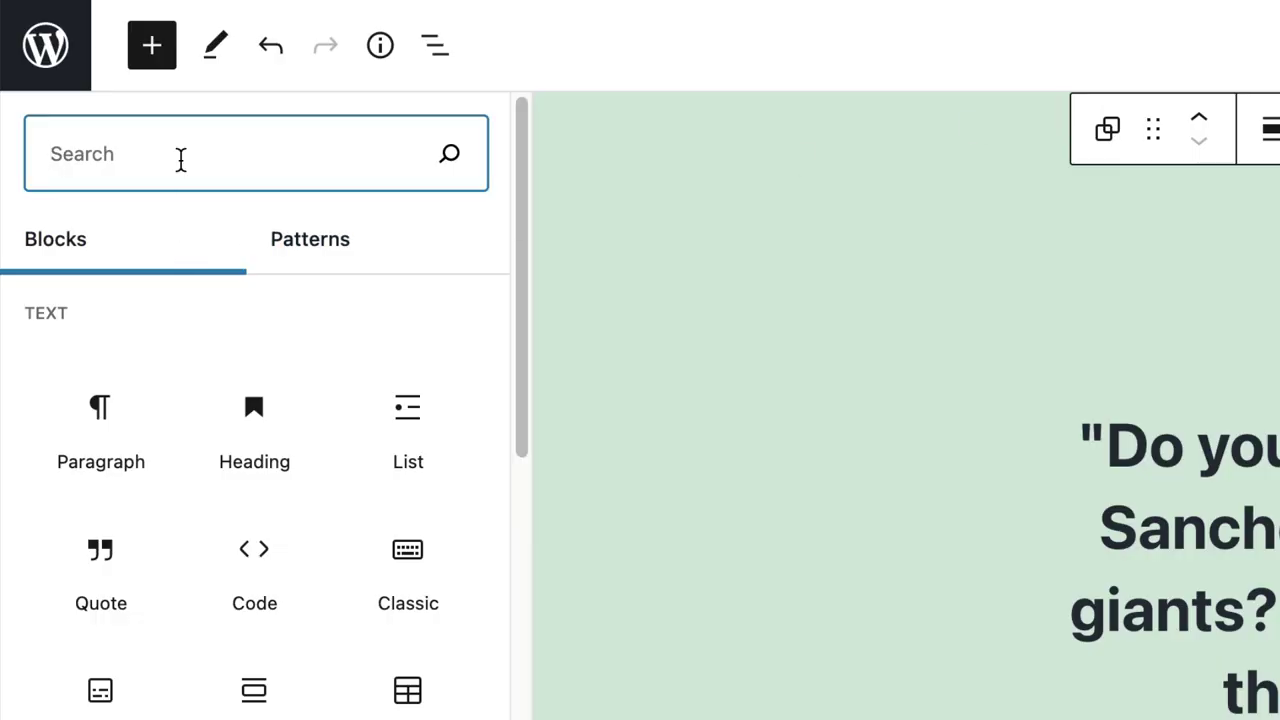
Search for "html" among the WordPress blocks and among the Beaver Builder modules
{"action": "type", "text": "html"}
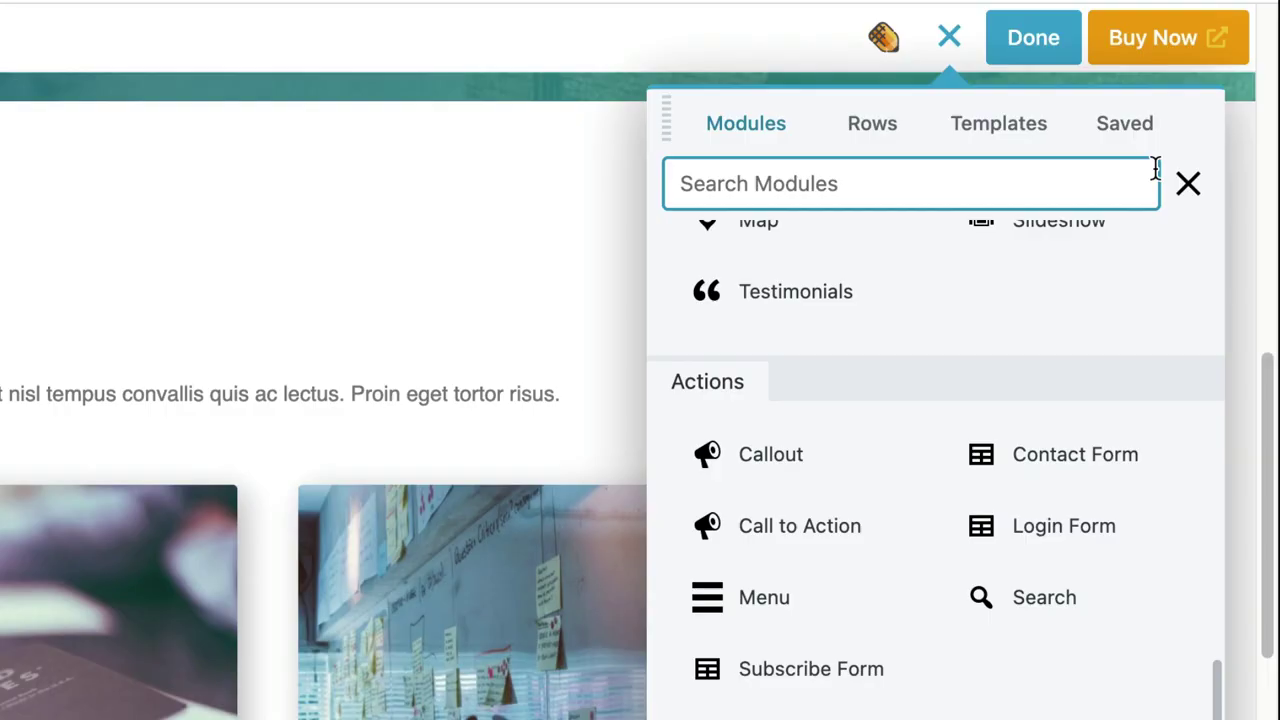
{"action": "type", "text": "html"}
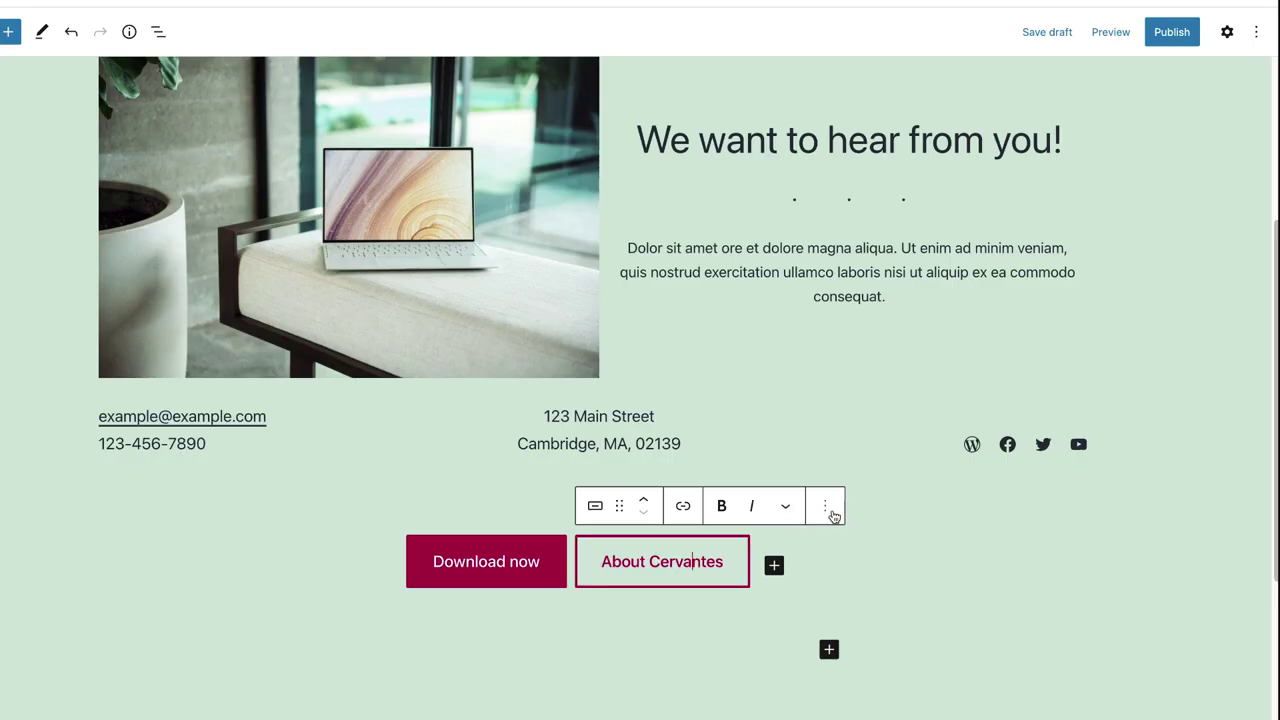
Show more settings for the About Cervantes button in WordPress and view the options of the whole Buttons block
{"action": "left_click", "coordinate": [825, 506]}
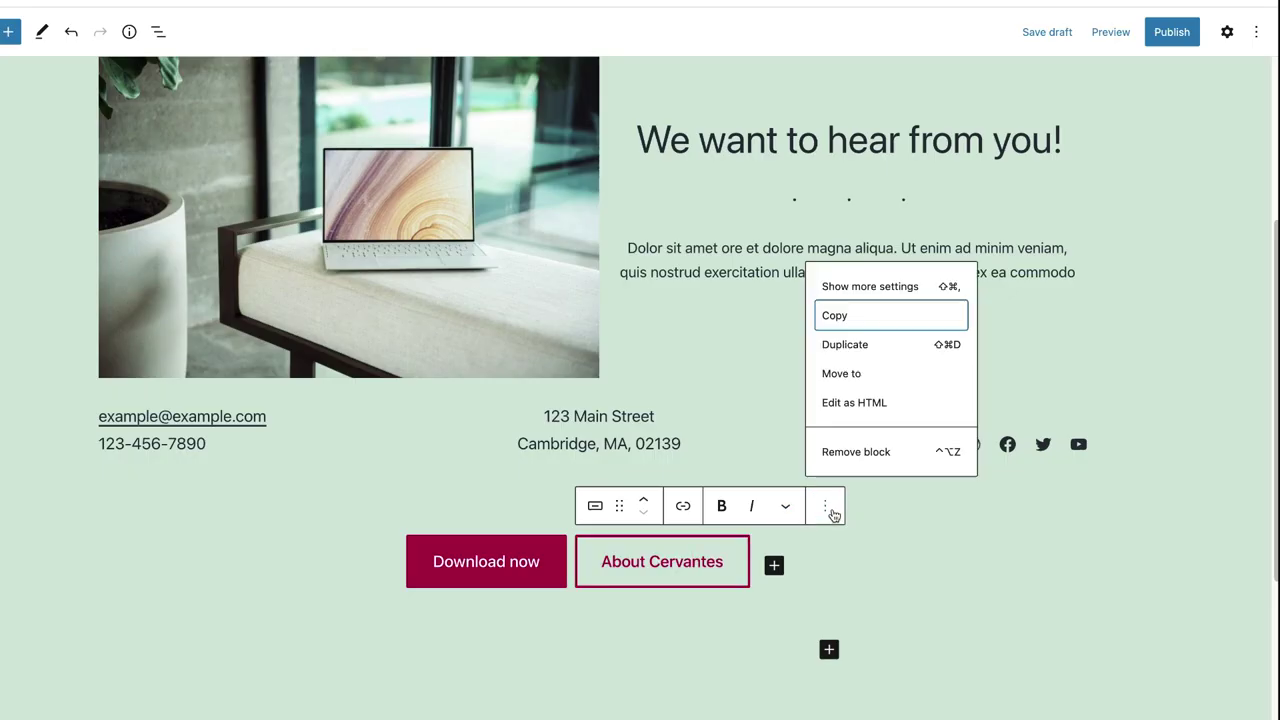
{"action": "left_click", "coordinate": [868, 287]}
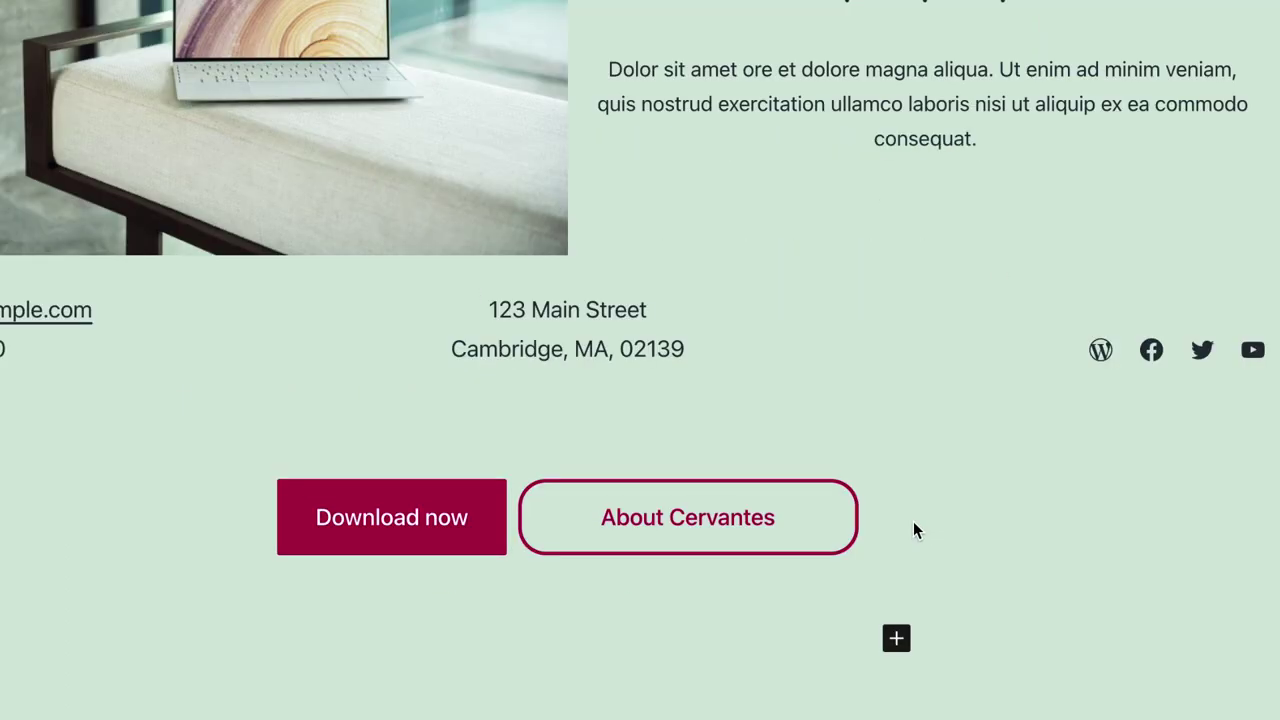
{"action": "left_click", "coordinate": [913, 521]}
{"action": "left_click", "coordinate": [506, 409]}
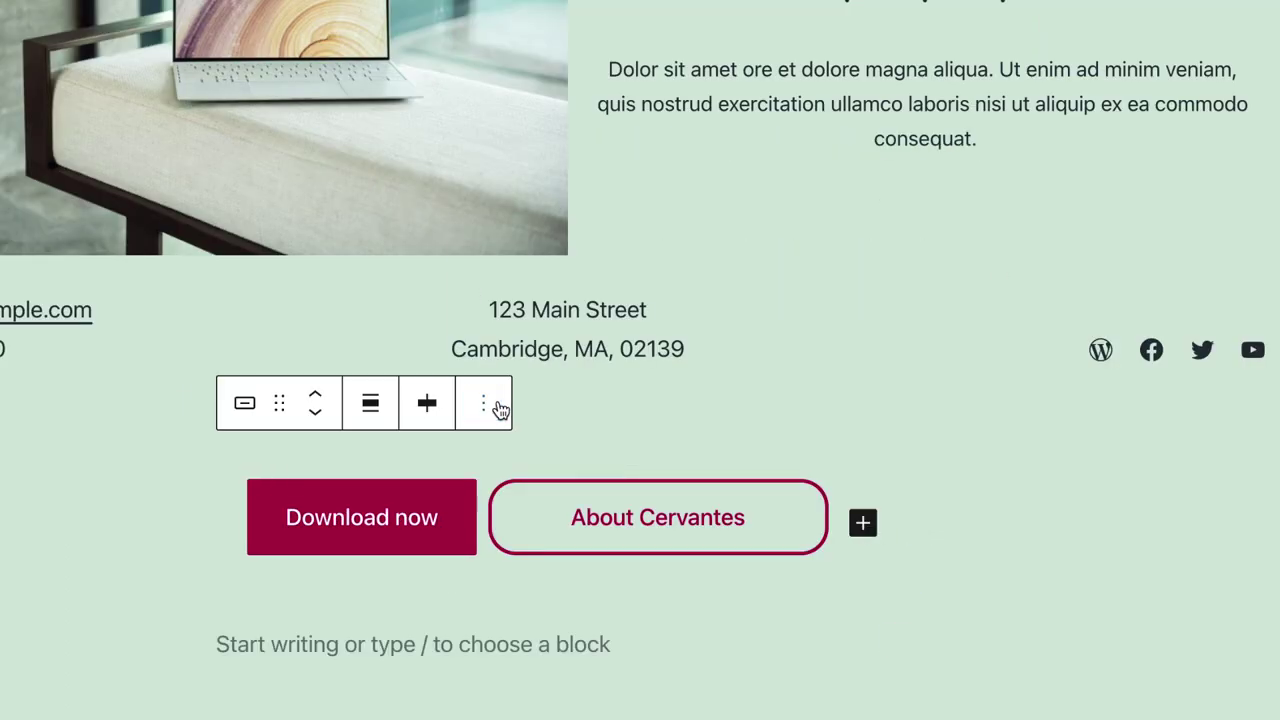
{"action": "key", "text": "Escape"}
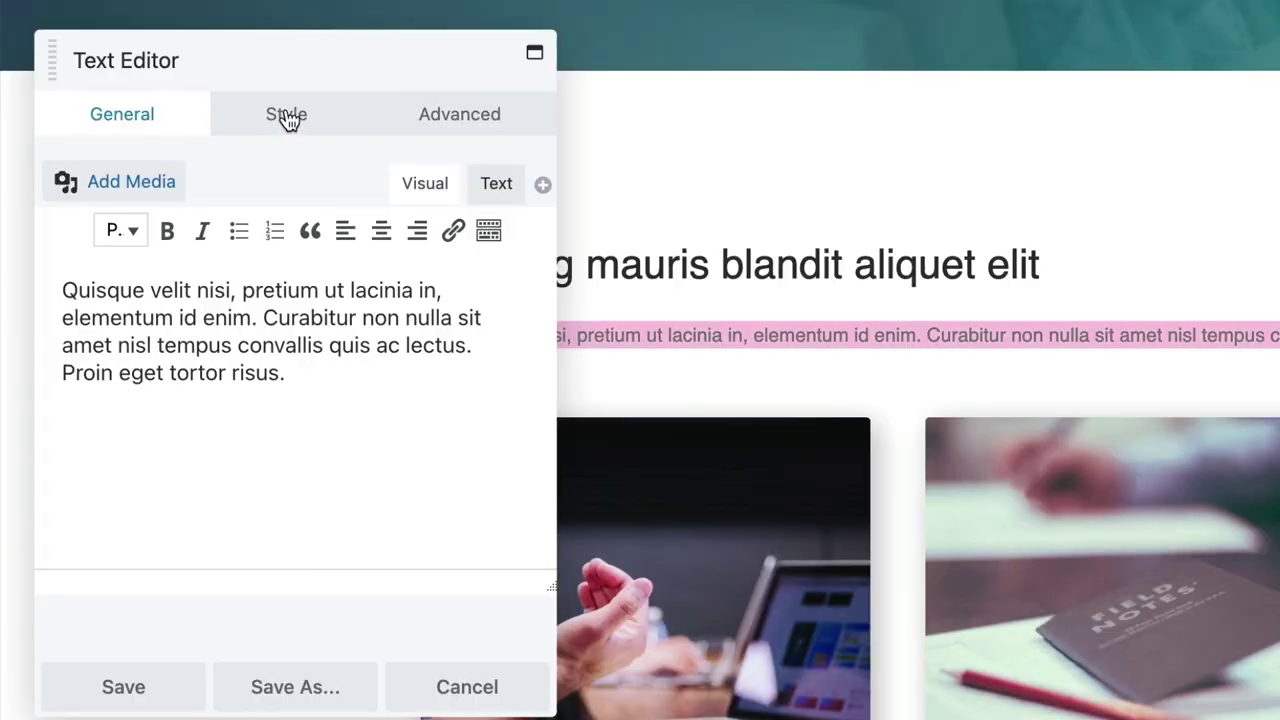
Examine the Text Editor module's style settings in Beaver Builder, expanding Font, Style & Spacing and Text Shadow
{"action": "left_click", "coordinate": [288, 118]}
{"action": "left_click", "coordinate": [108, 320]}
{"action": "scroll", "coordinate": [110, 323], "scroll_direction": "down", "scroll_amount": 1}
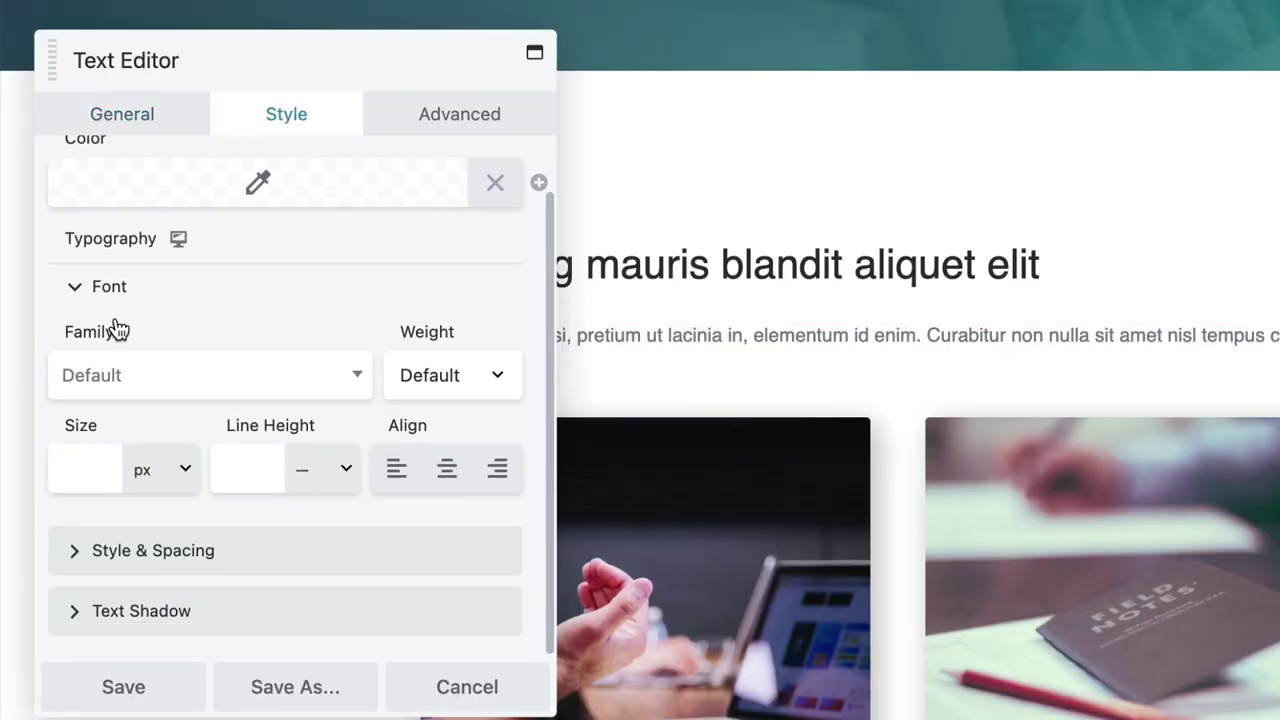
{"action": "left_click", "coordinate": [130, 563]}
{"action": "scroll", "coordinate": [129, 560], "scroll_direction": "down", "scroll_amount": 3}
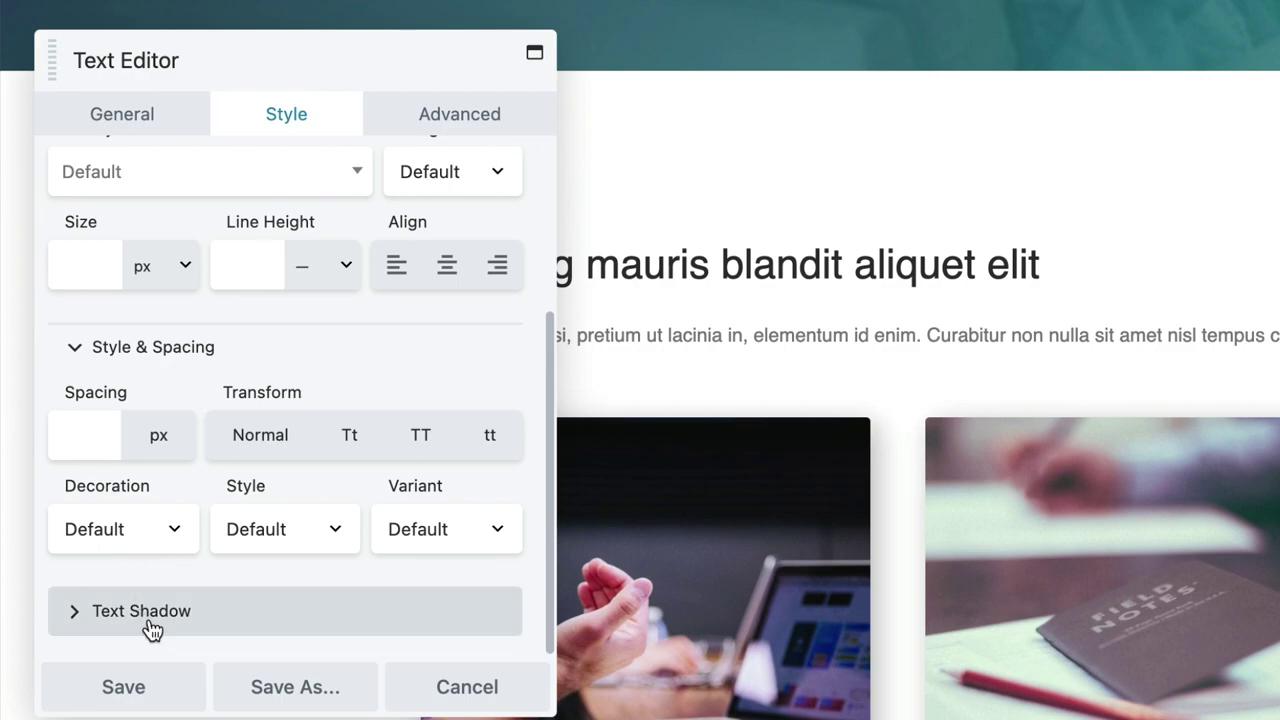
{"action": "left_click", "coordinate": [155, 617]}
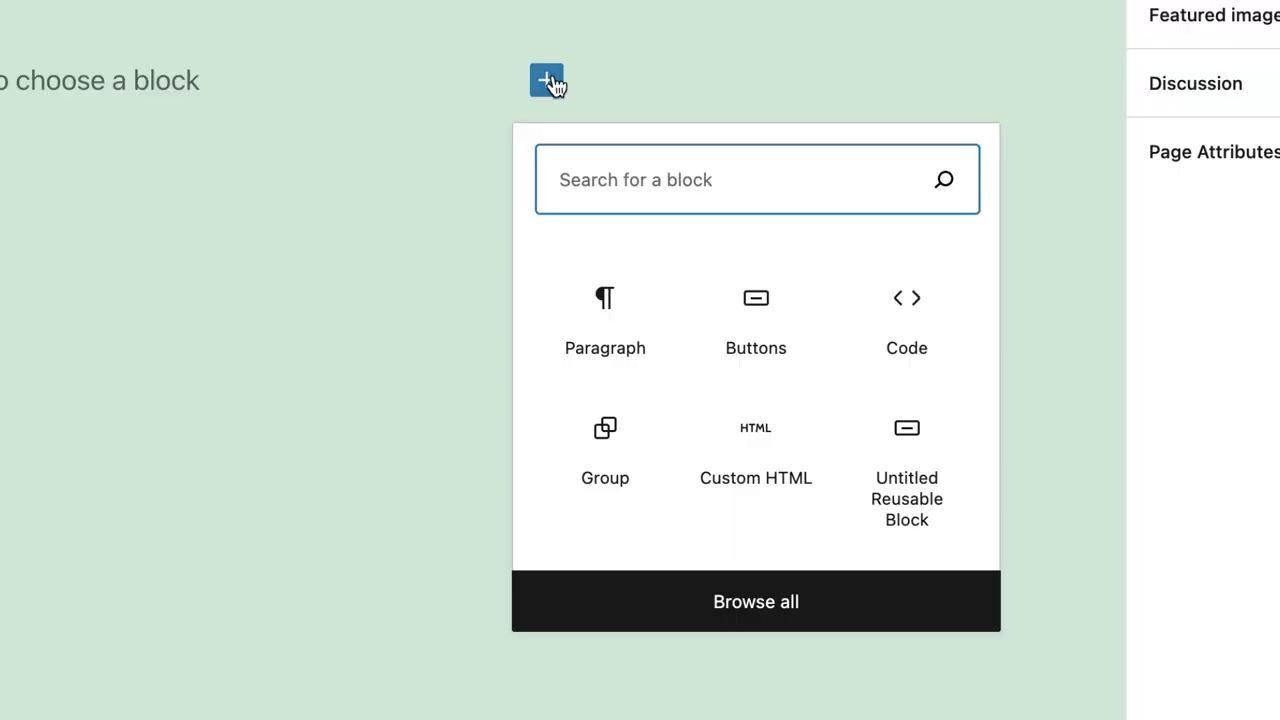
Search the WordPress block inserter for "WooCommerce" blocks
{"action": "type", "text": "Woo"}
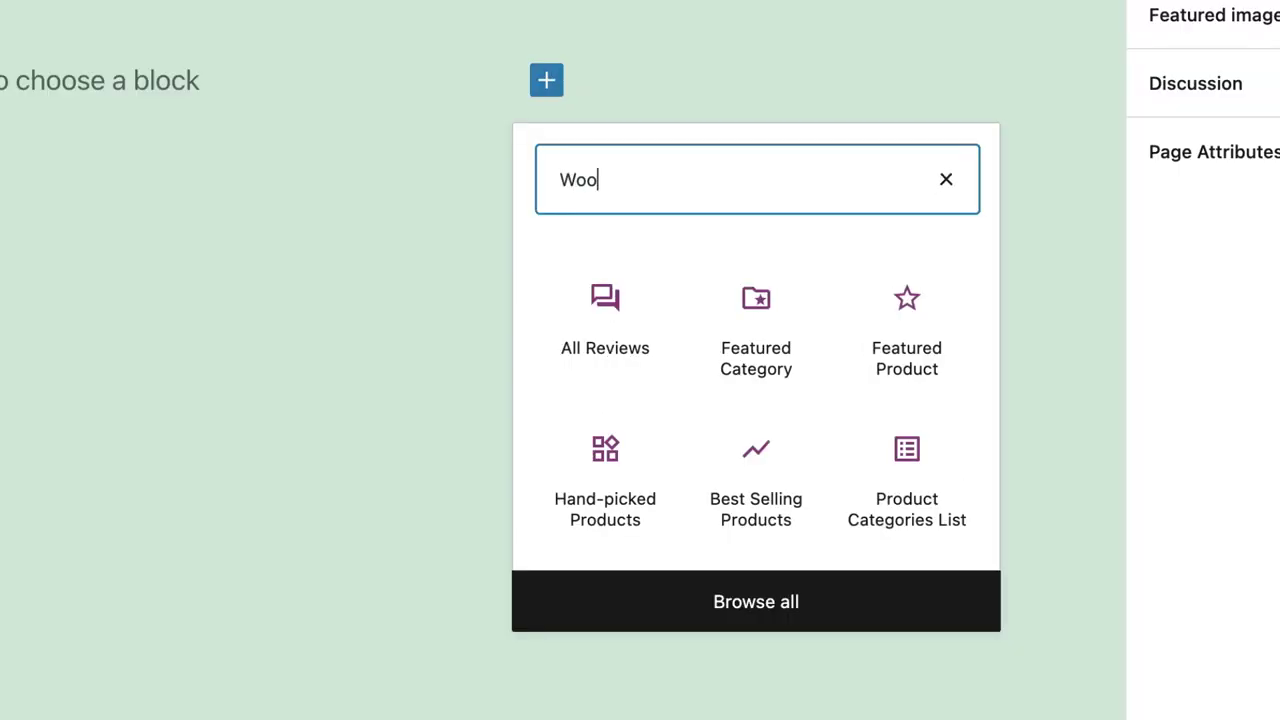
{"action": "type", "text": "Commerce"}
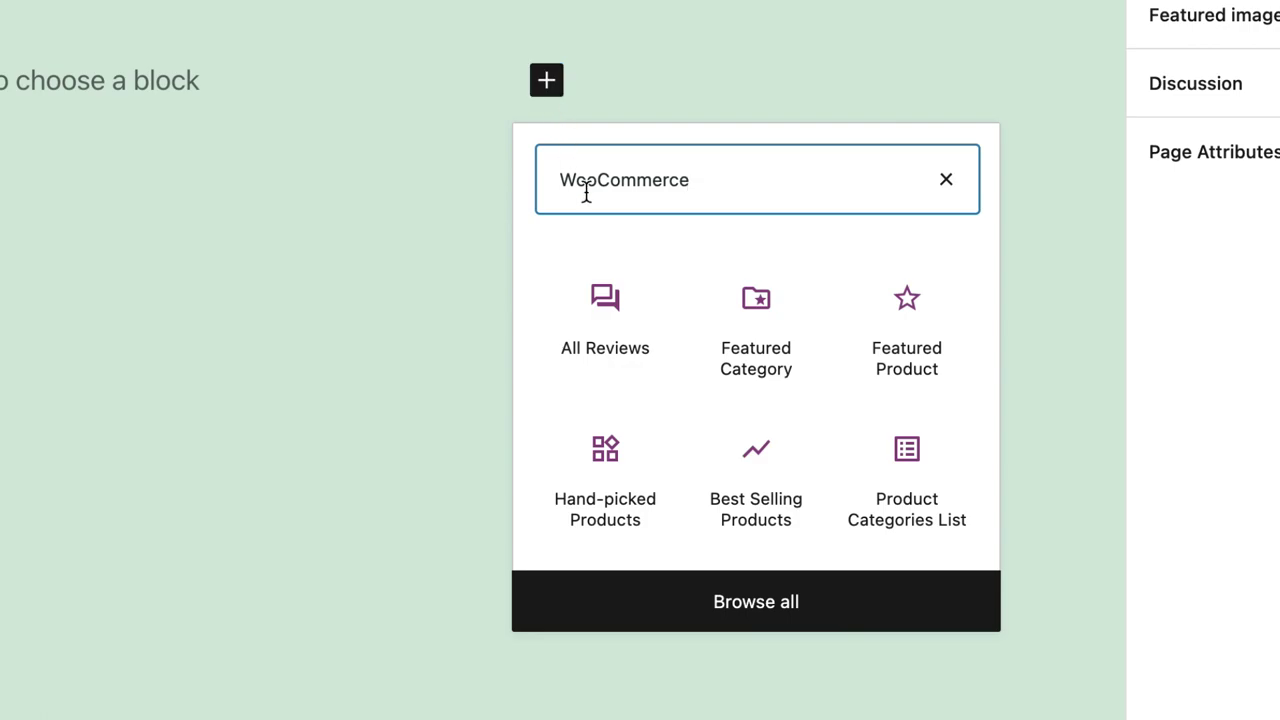